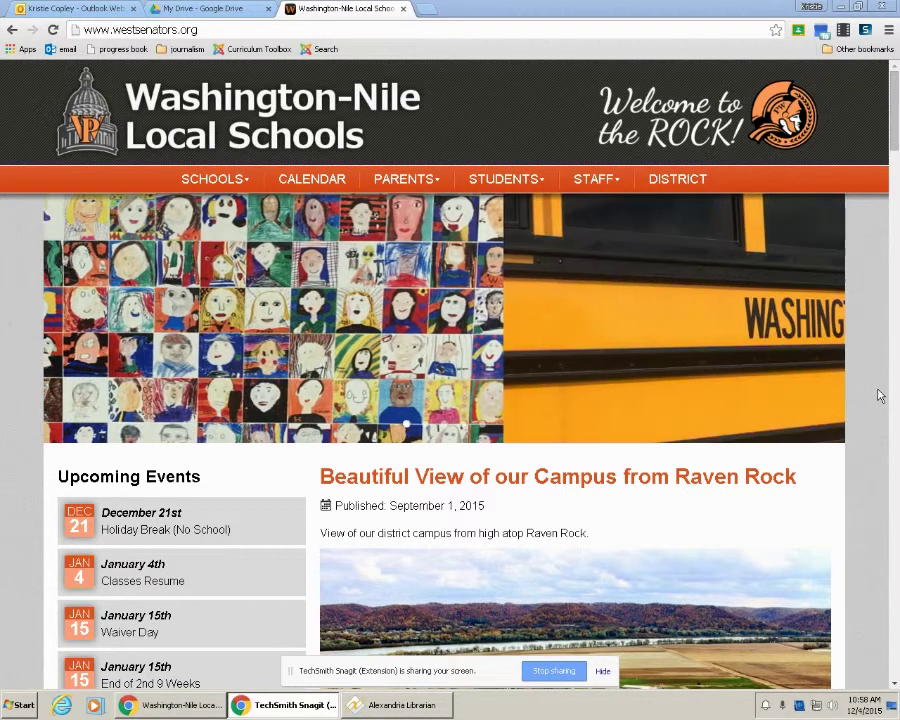
- Switch to Google Drive, search the catalogue of connectable apps for "kami", and close the catalogue
left_click(206, 12)
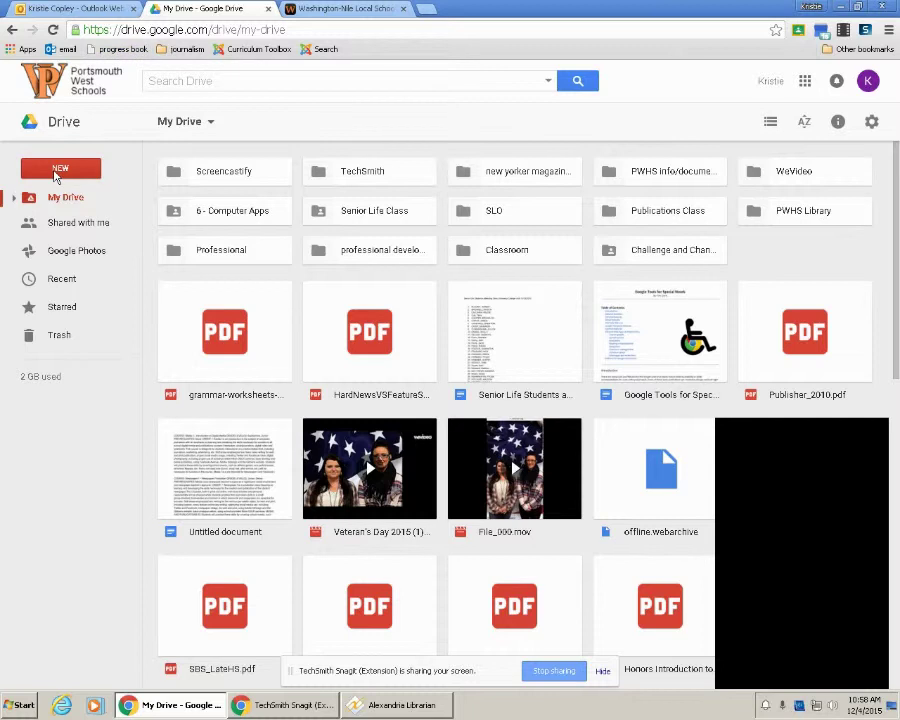
left_click(58, 170)
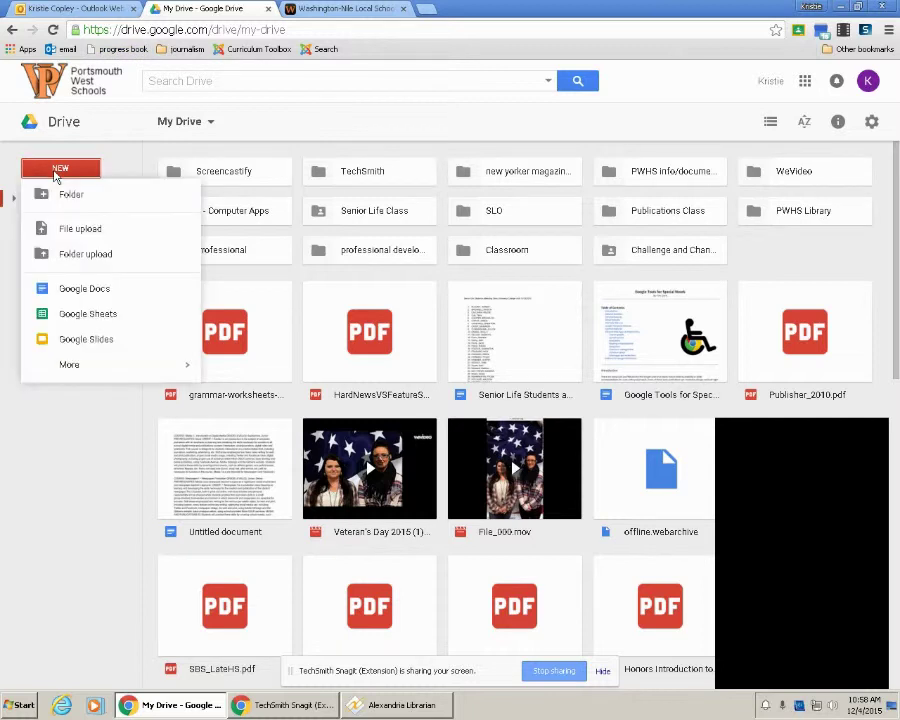
mouse_move(73, 368)
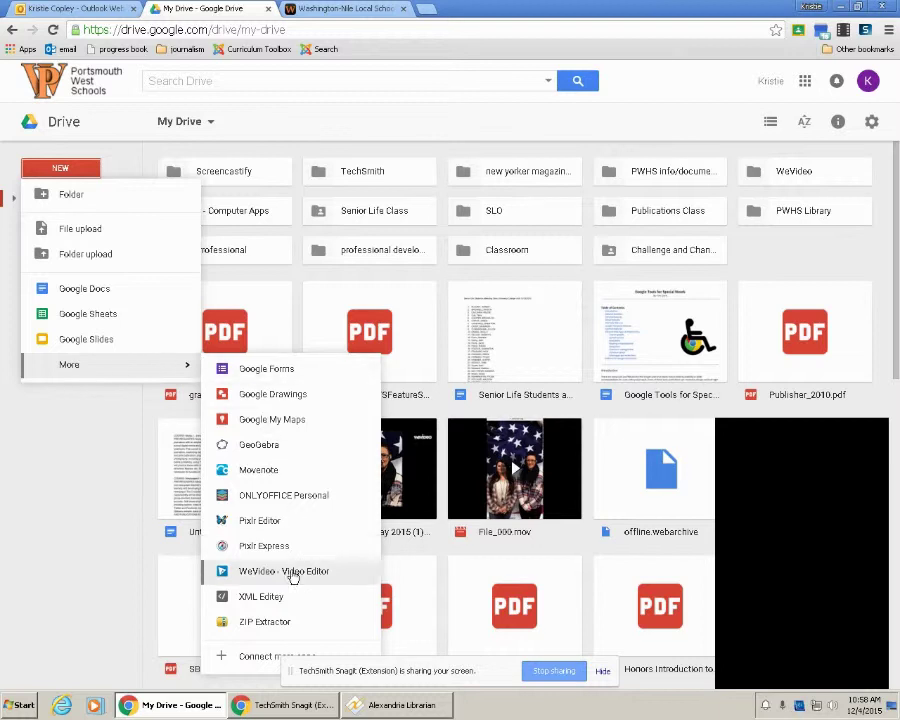
left_click(248, 660)
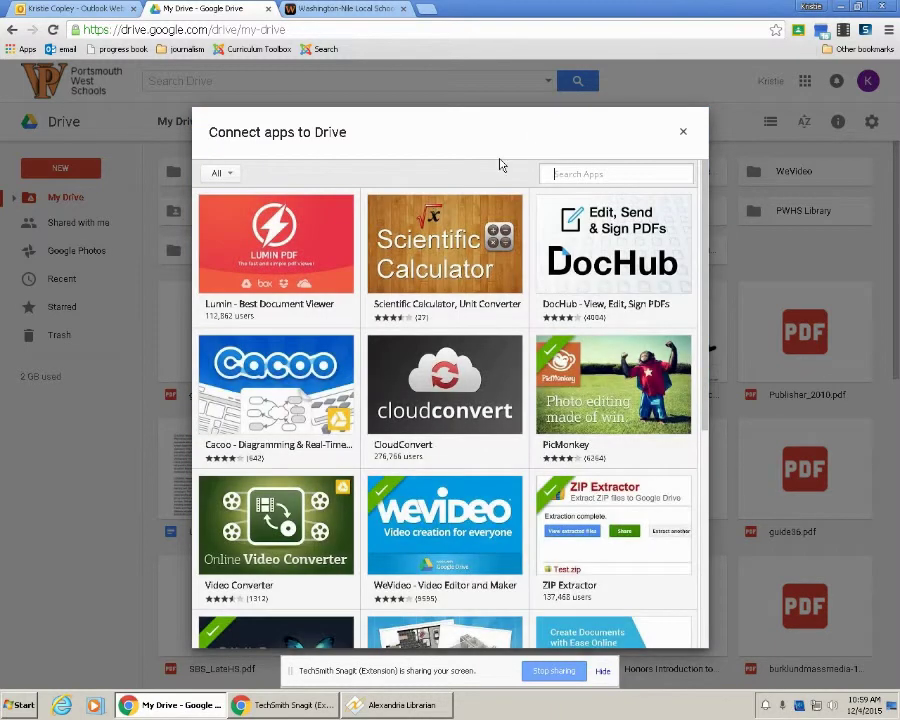
left_click(616, 176)
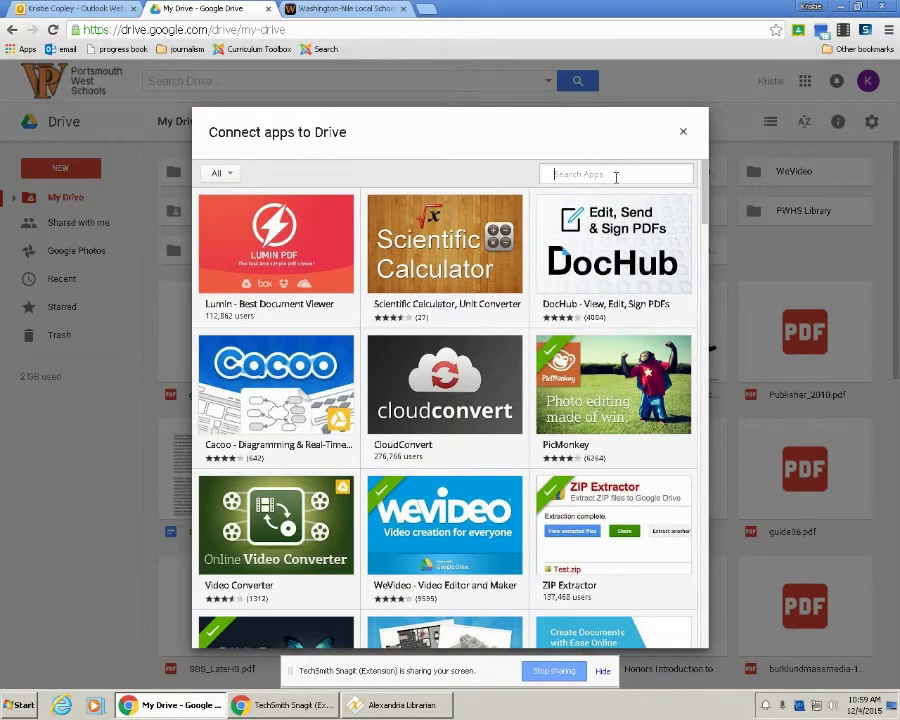
type("kami")
key("Return")
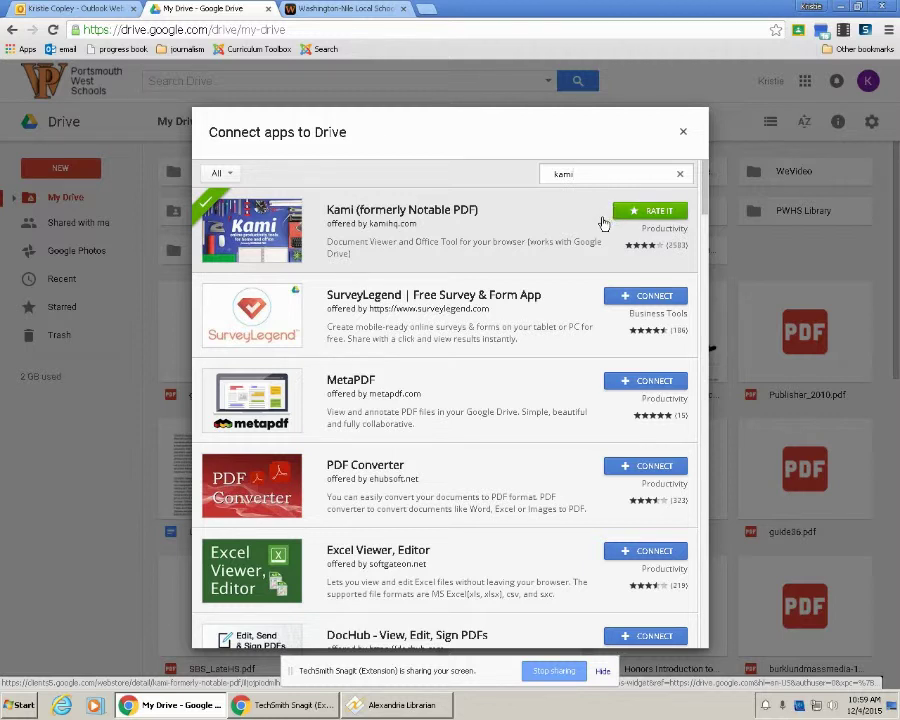
left_click(683, 135)
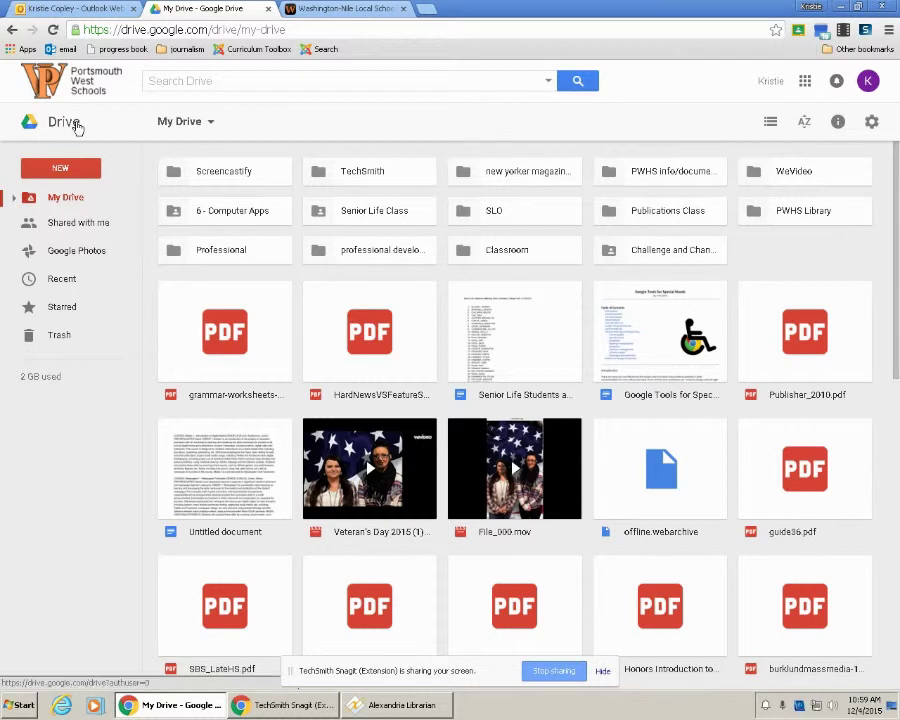
- Open the grammar-worksheets PDF from My Drive in Kami
right_click(224, 333)
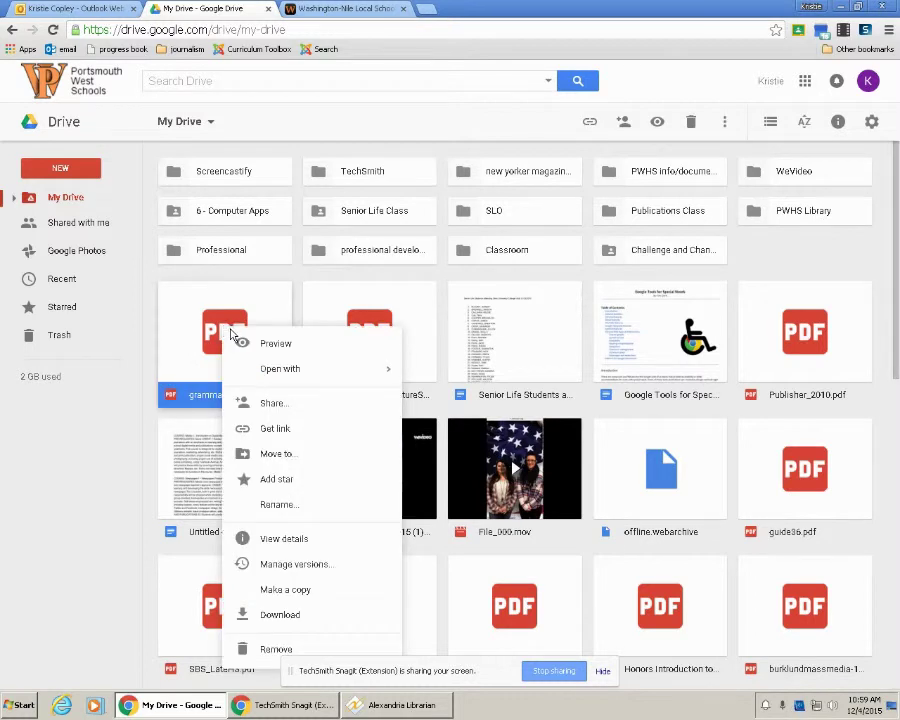
mouse_move(328, 370)
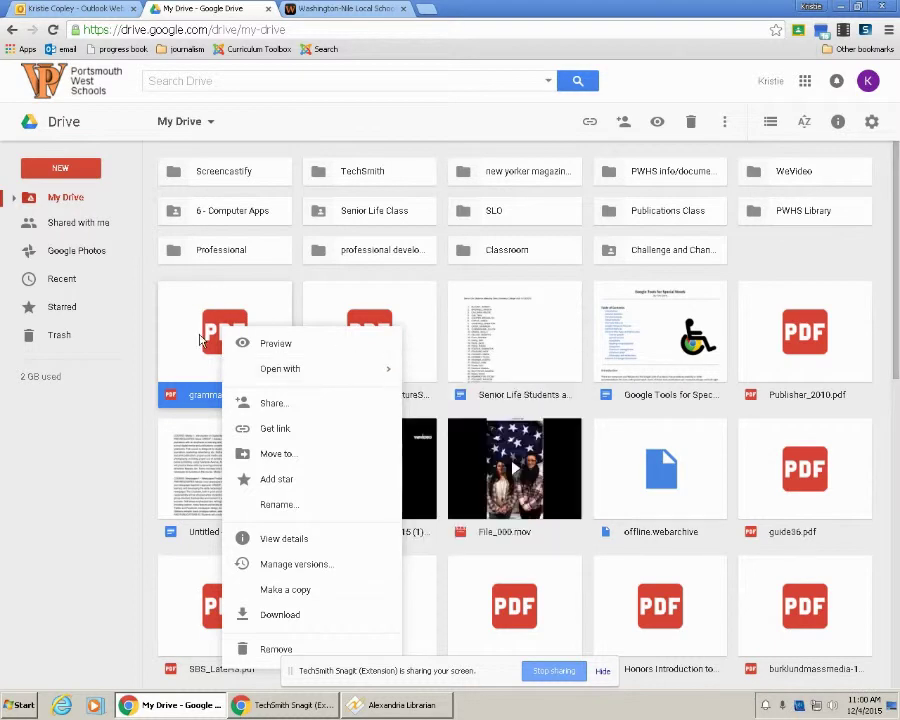
left_click(201, 340)
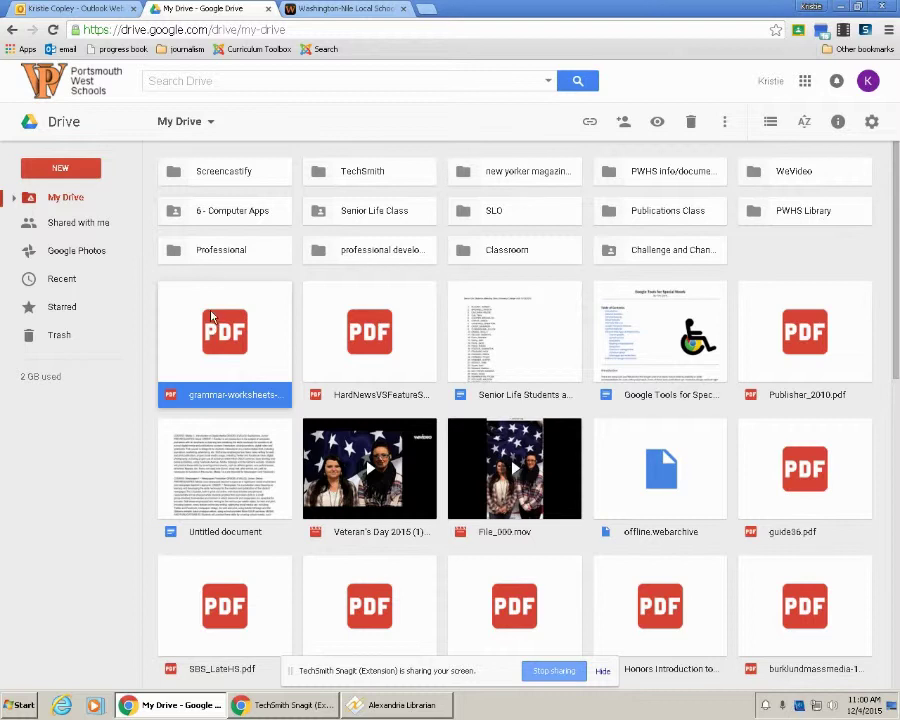
right_click(221, 329)
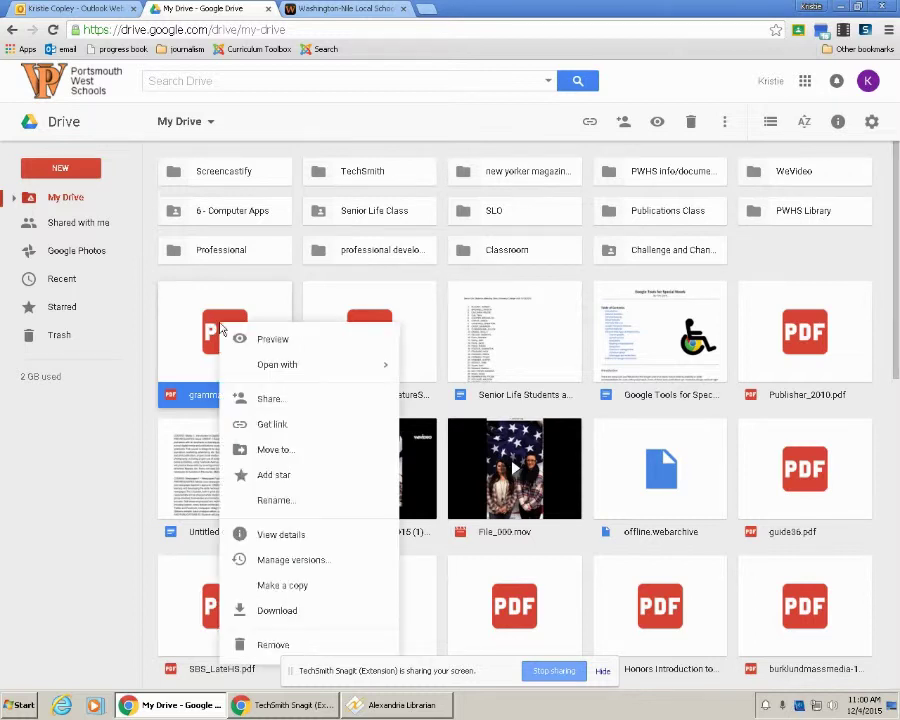
mouse_move(326, 368)
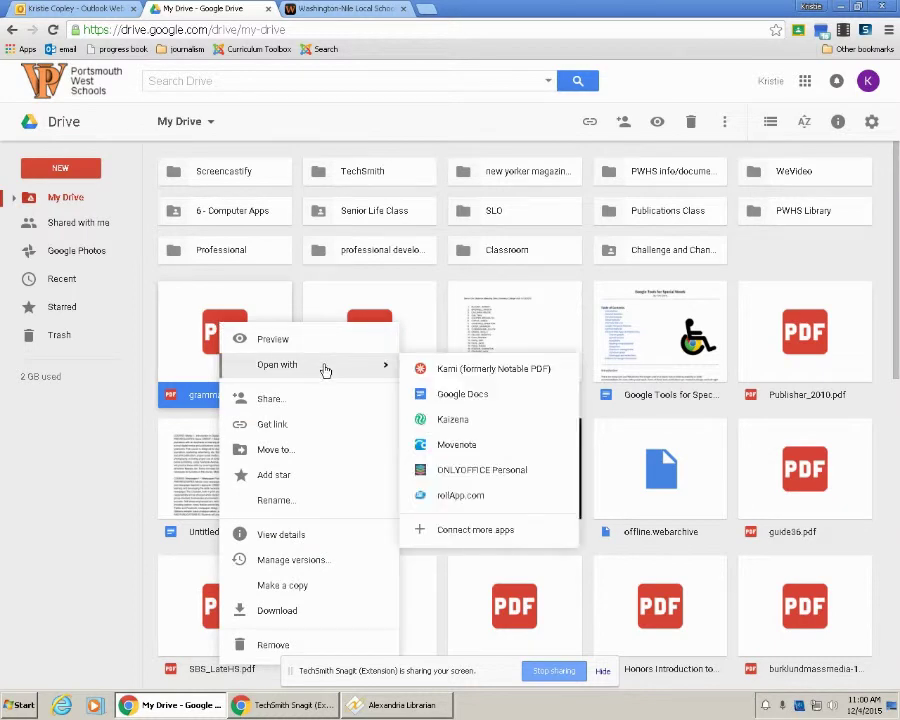
left_click(195, 345)
double_click(243, 345)
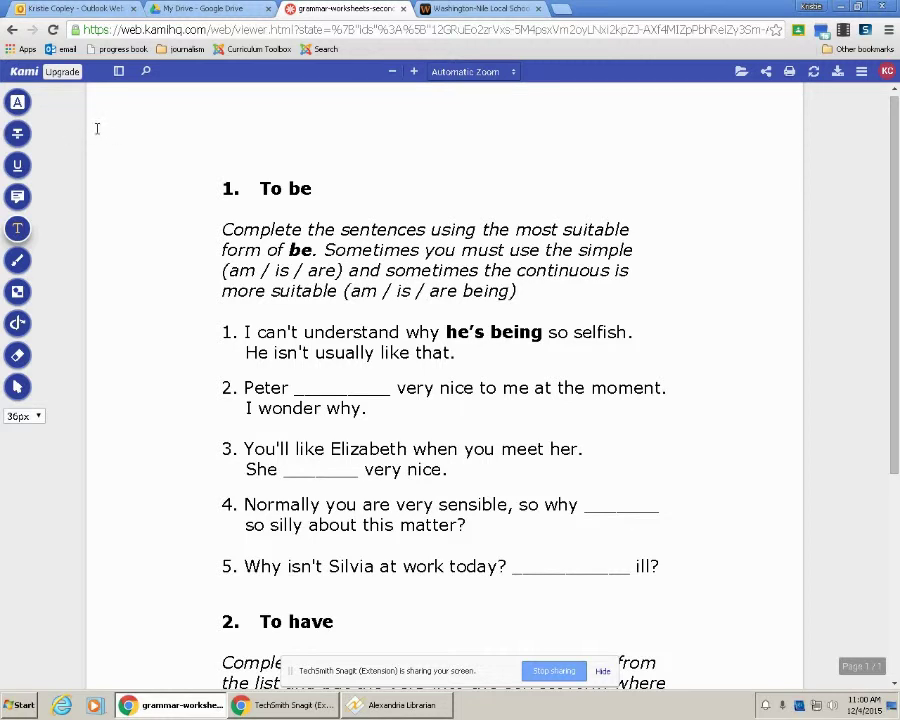
- Highlight "Complete the sentences using the most suitable form of be" in green
left_click(17, 103)
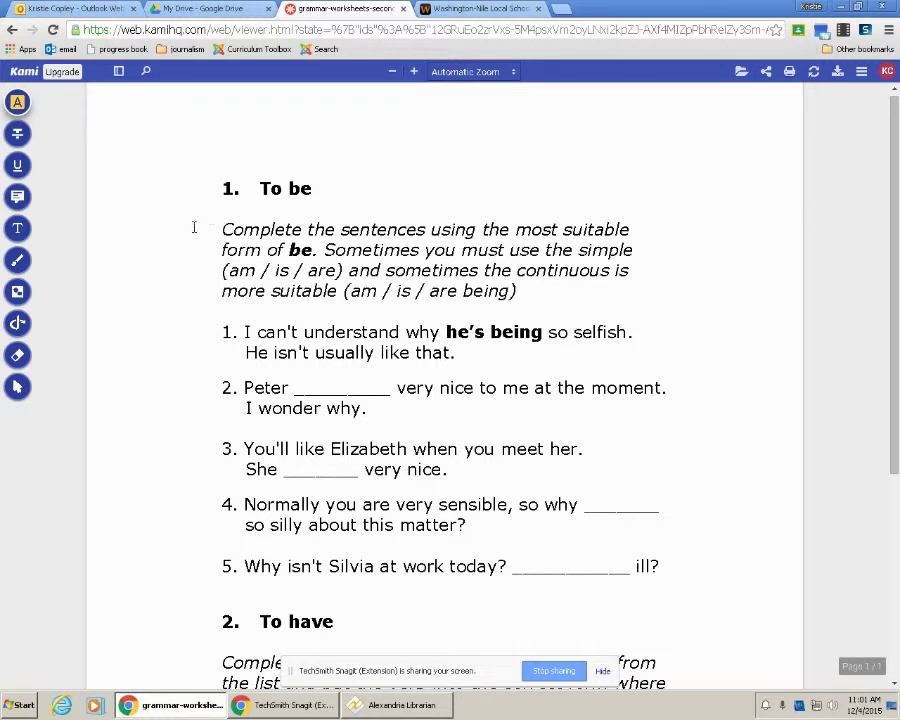
left_click_drag(222, 229, 316, 250)
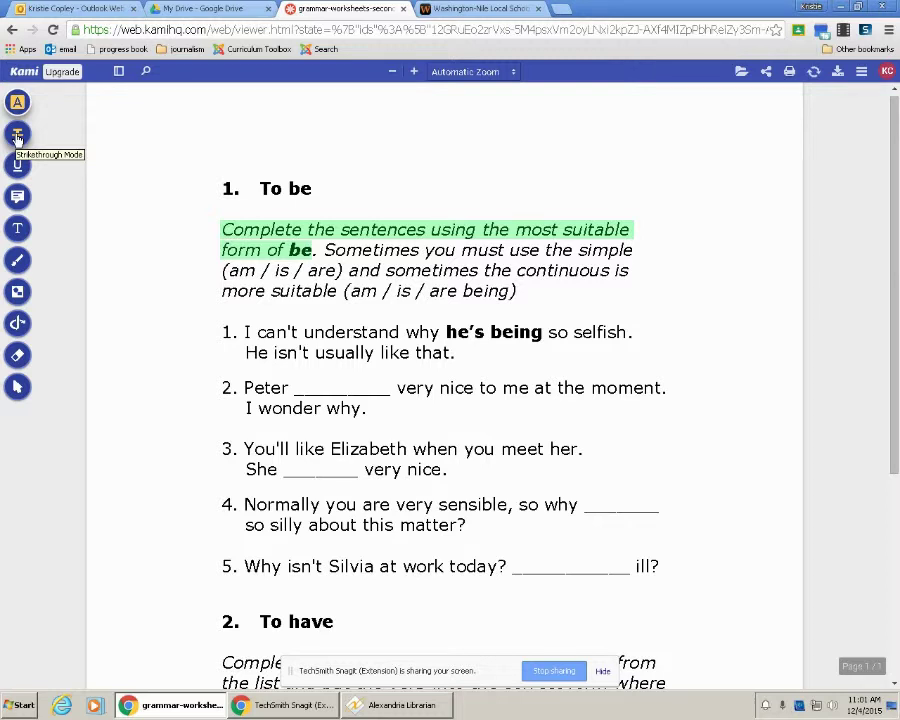
- Strike through "Sometimes you must use" and underline "the simple" in the first exercise's instructions
left_click(15, 133)
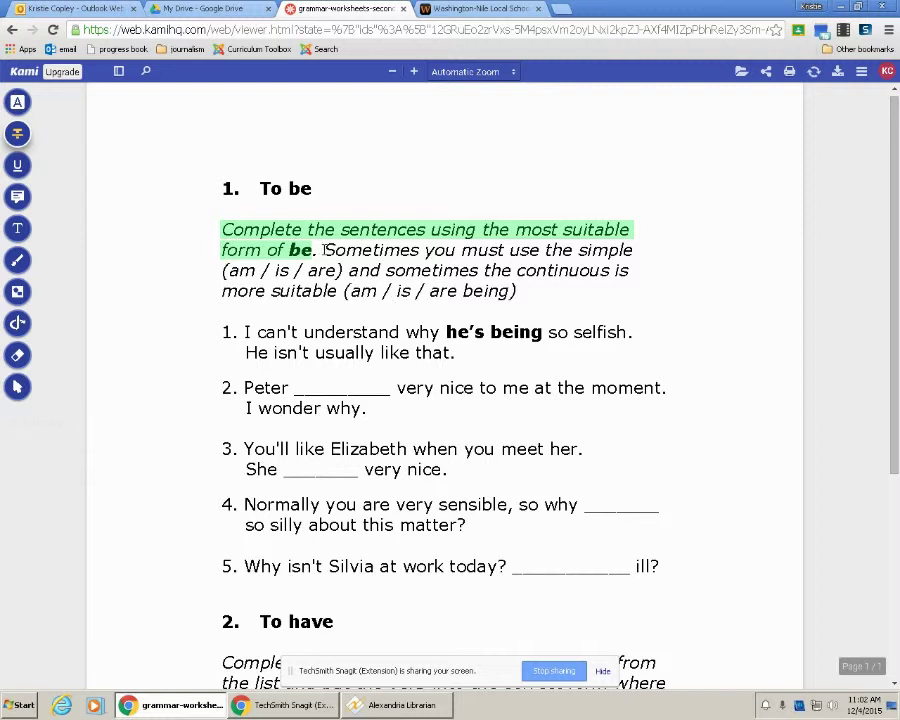
left_click_drag(325, 250, 541, 251)
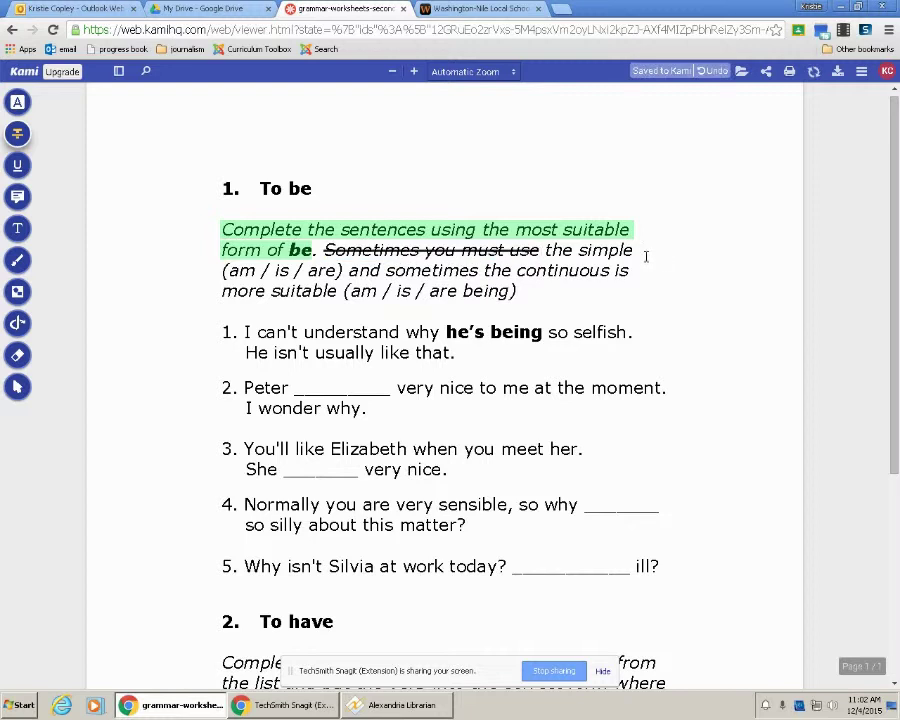
left_click(18, 166)
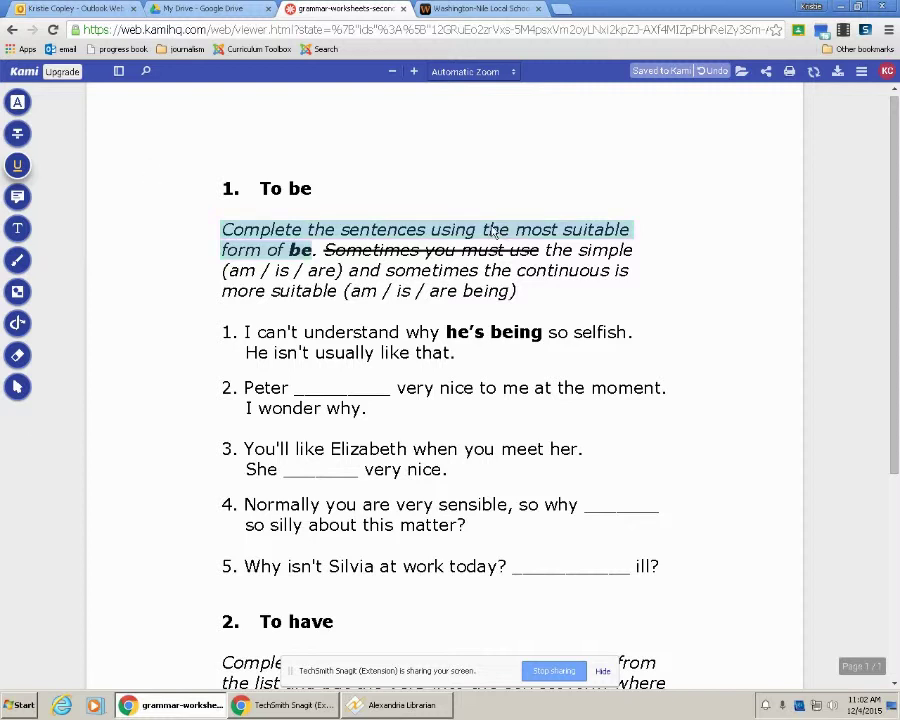
left_click_drag(546, 250, 633, 250)
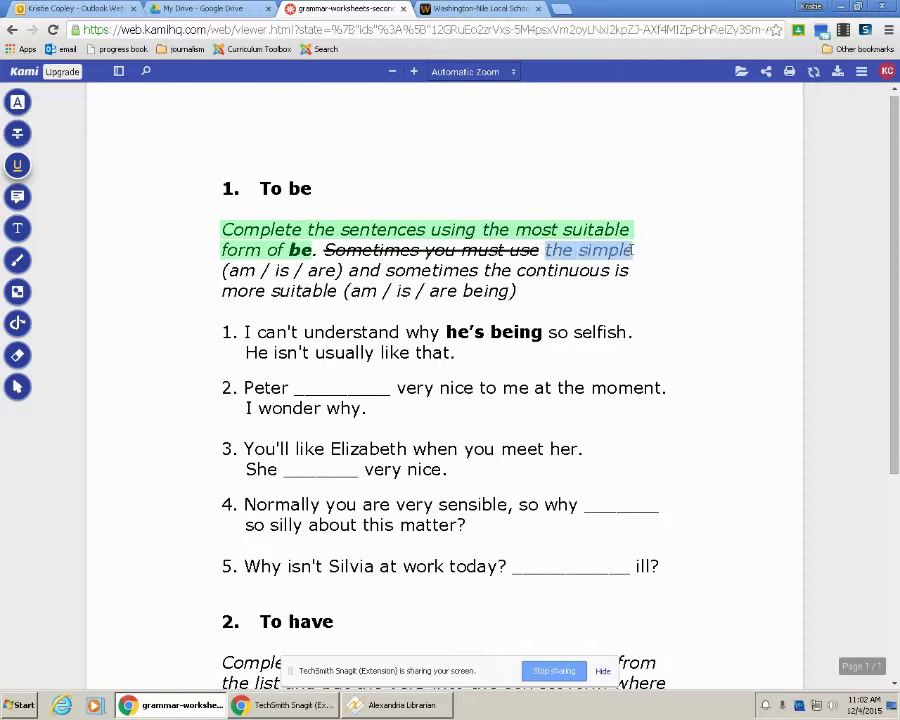
- Attach the comment "comment here" to the text "(am / is / are)" in the first exercise's instructions
left_click(17, 200)
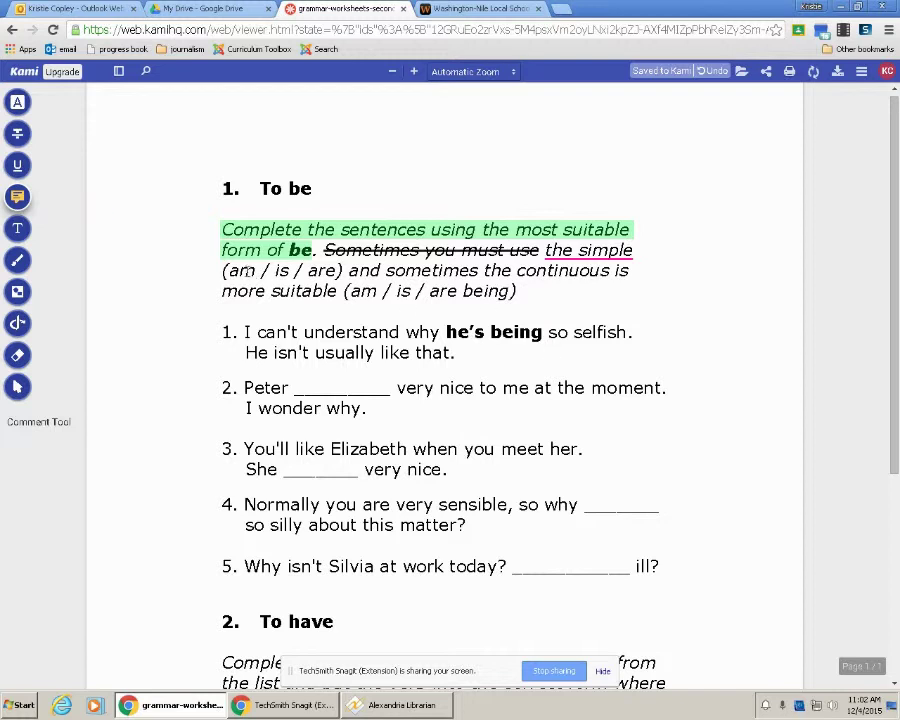
left_click_drag(225, 271, 342, 271)
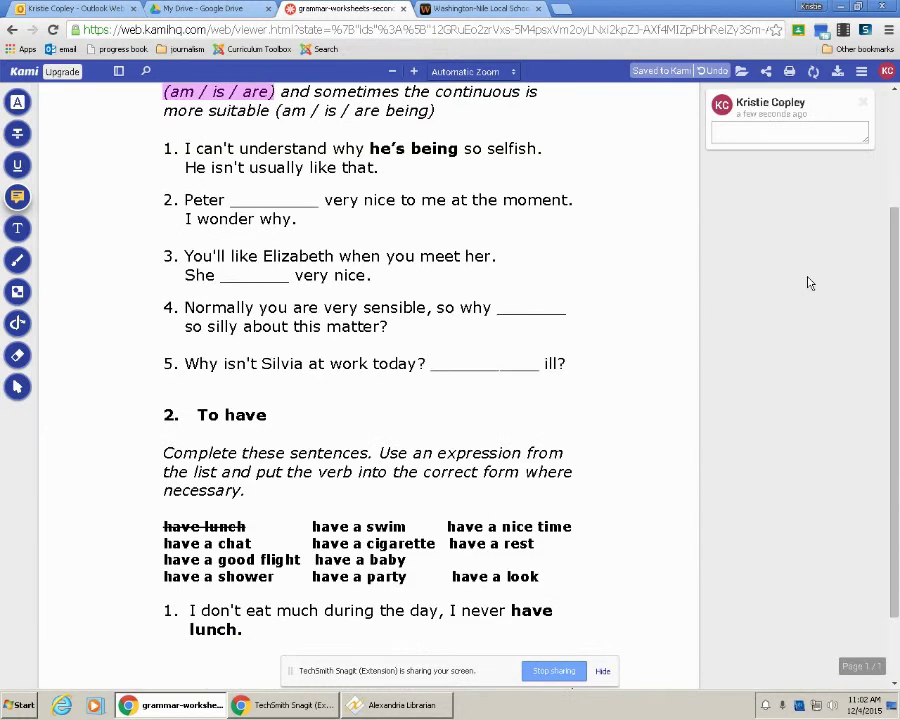
left_click(777, 269)
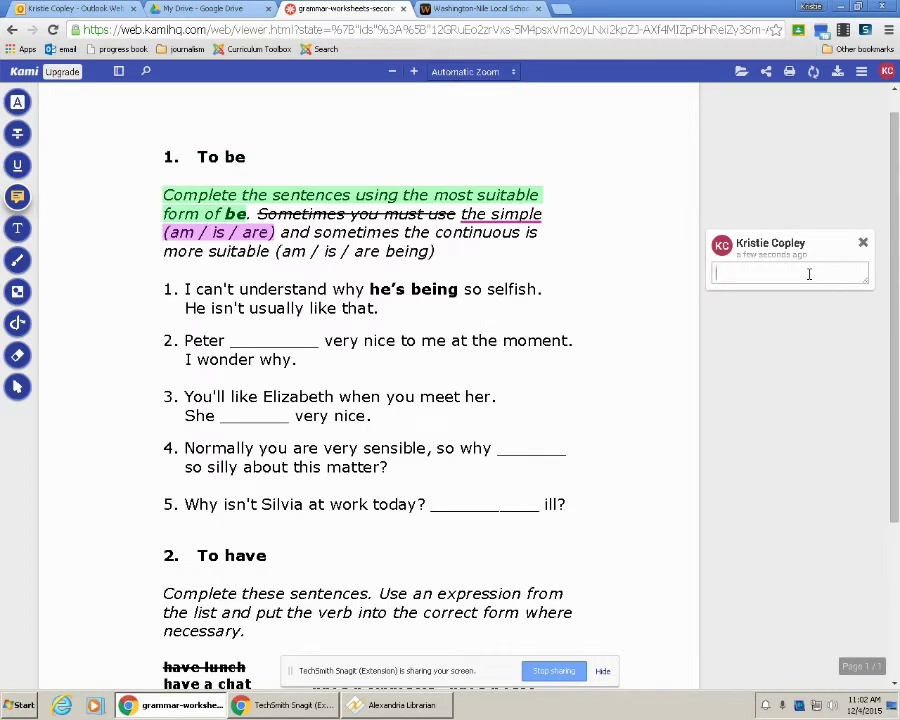
type("comment here")
key("Return")
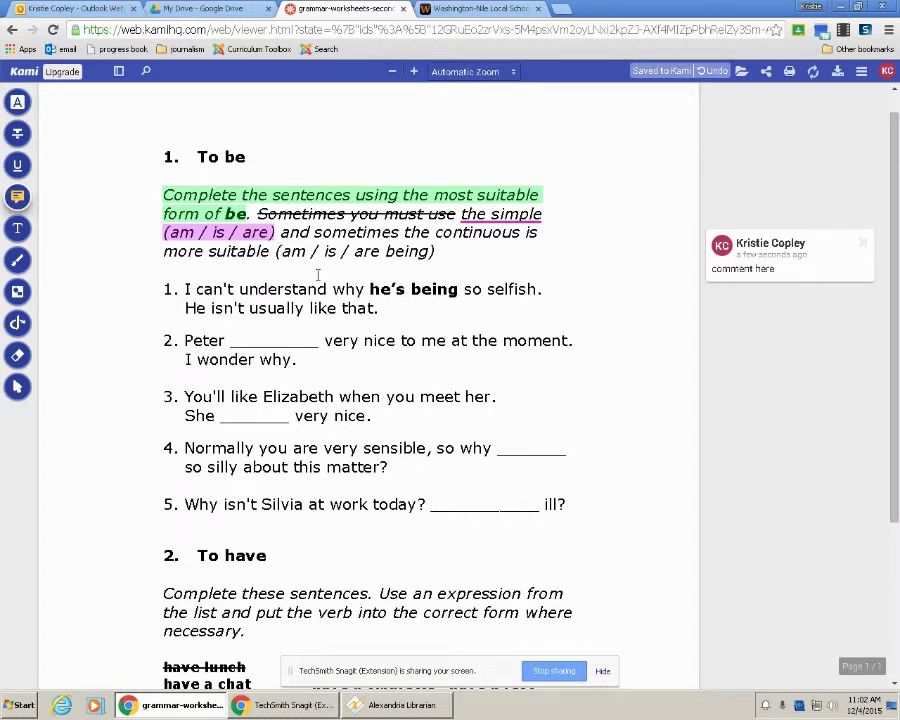
- Examine the green highlight's options and the comment attached to "(am / is / are)", including its reply field
left_click(212, 210)
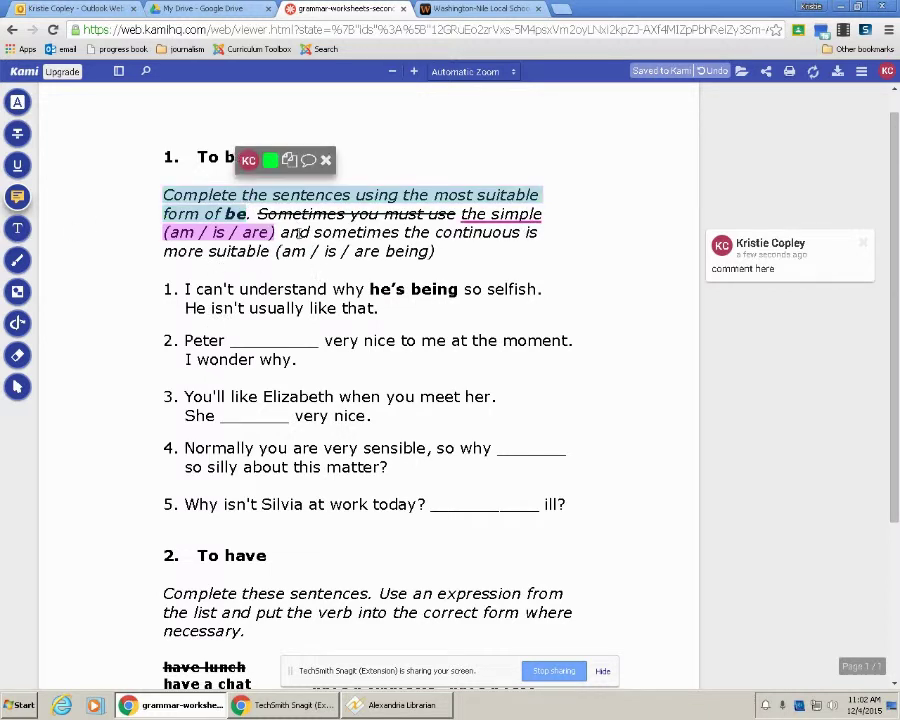
left_click(208, 236)
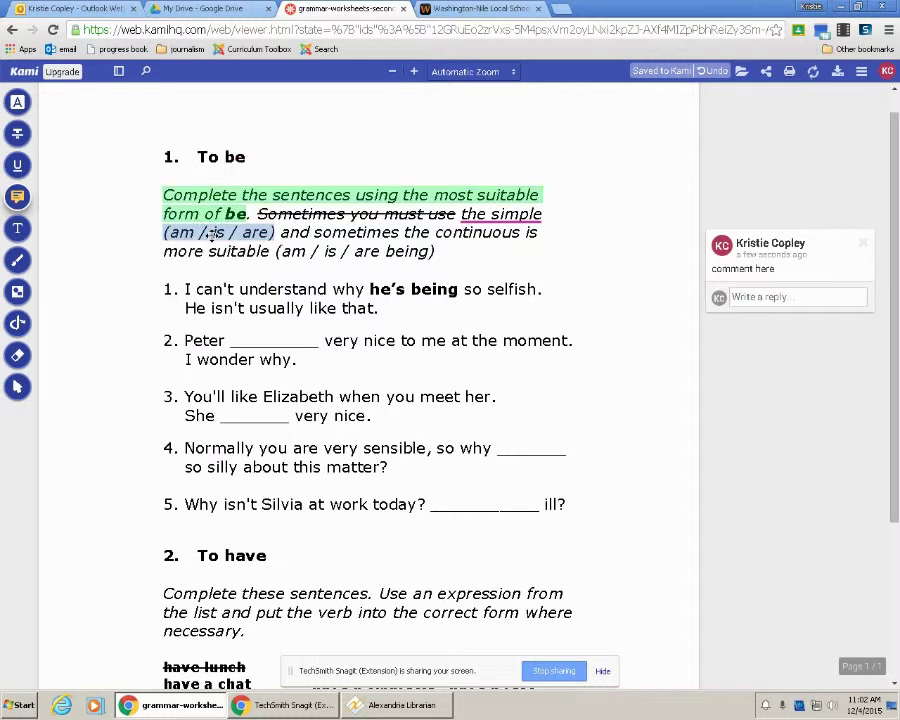
left_click(231, 236)
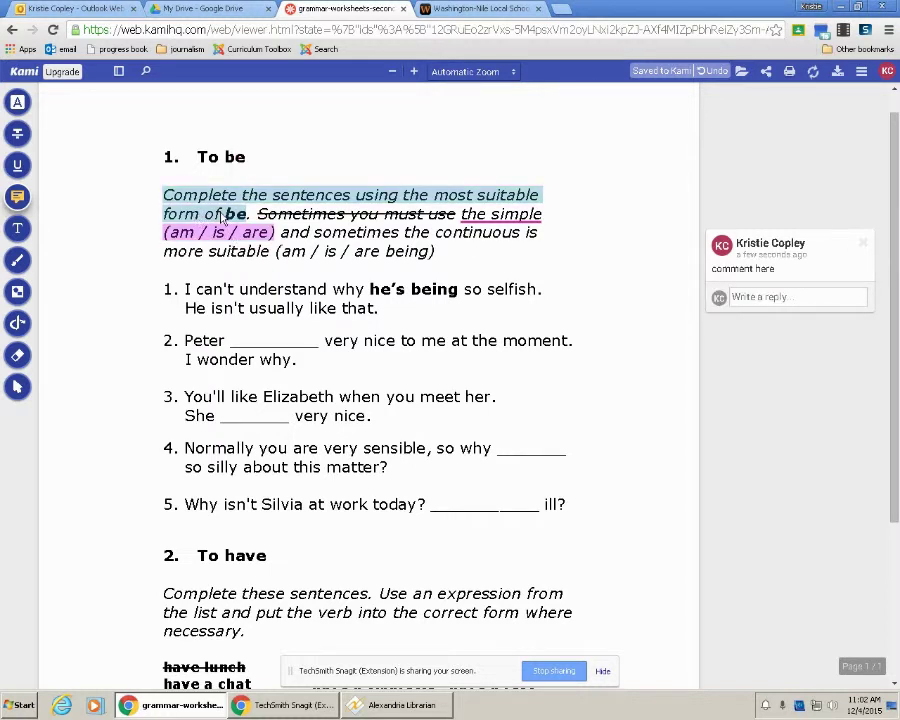
left_click(236, 235)
left_click(741, 268)
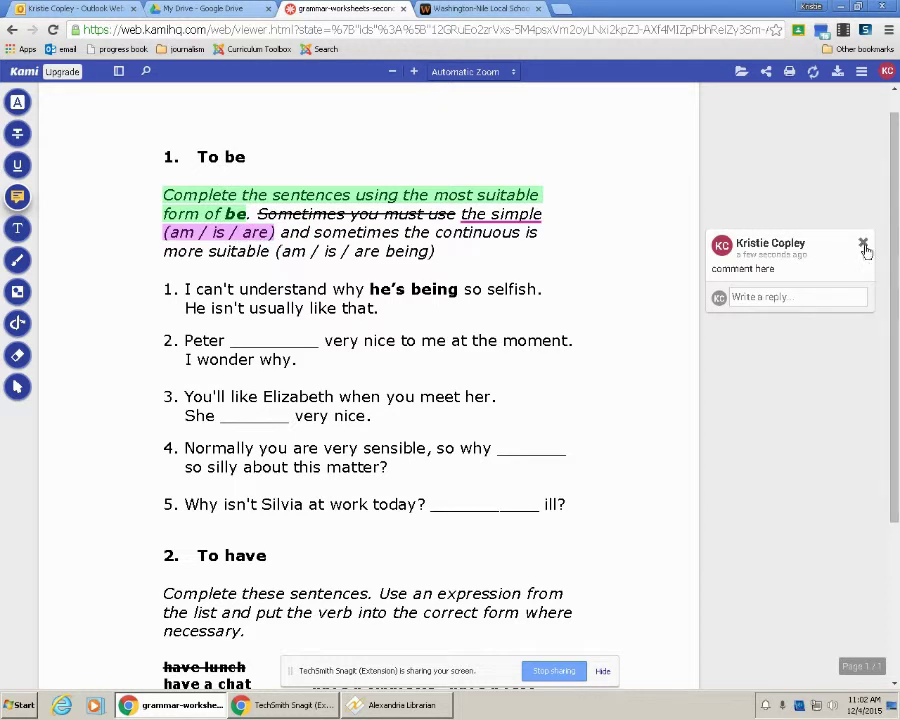
- Remove the green highlight from the first exercise's instructions and check the annotation options of the struck-through text
left_click(251, 201)
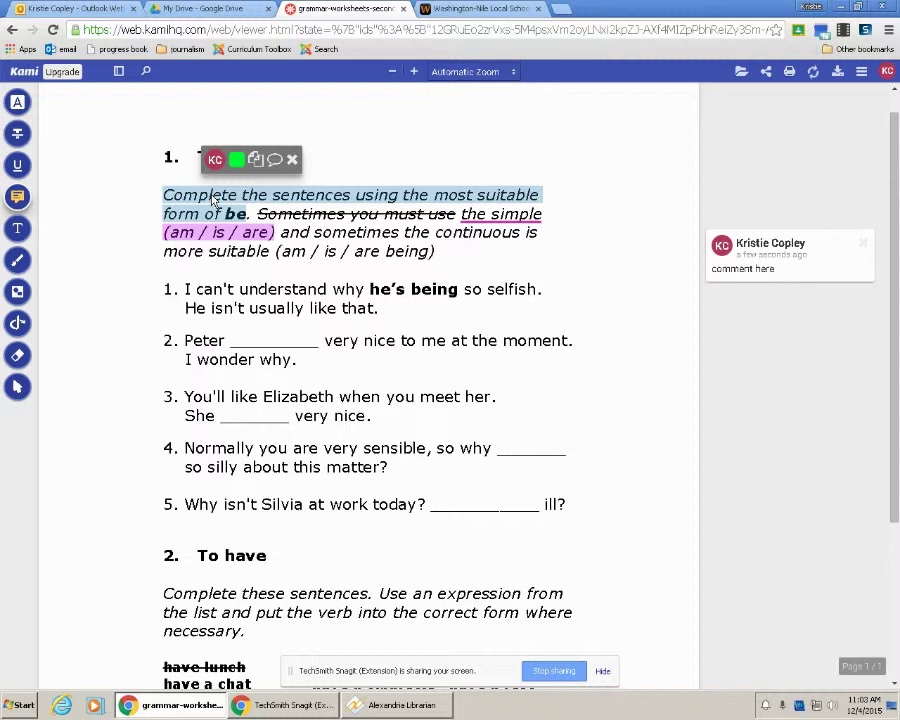
left_click(238, 162)
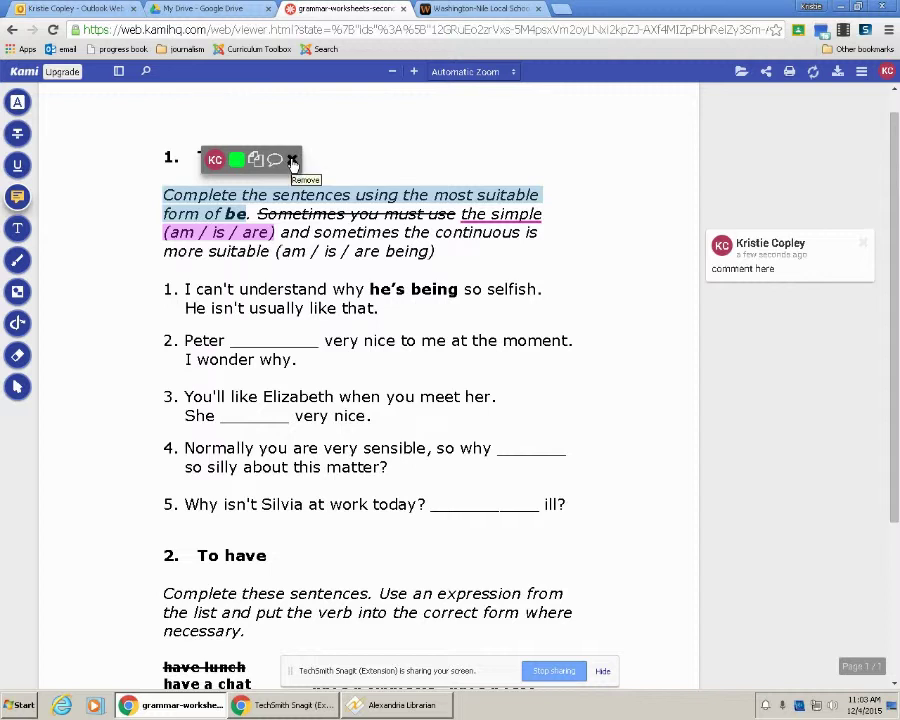
left_click(292, 161)
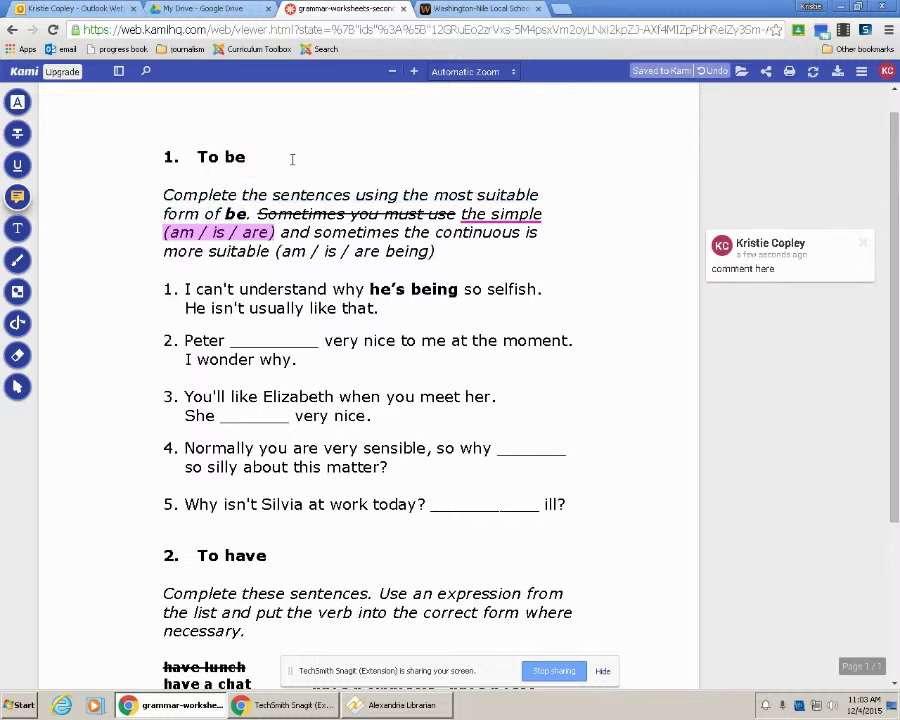
left_click(349, 219)
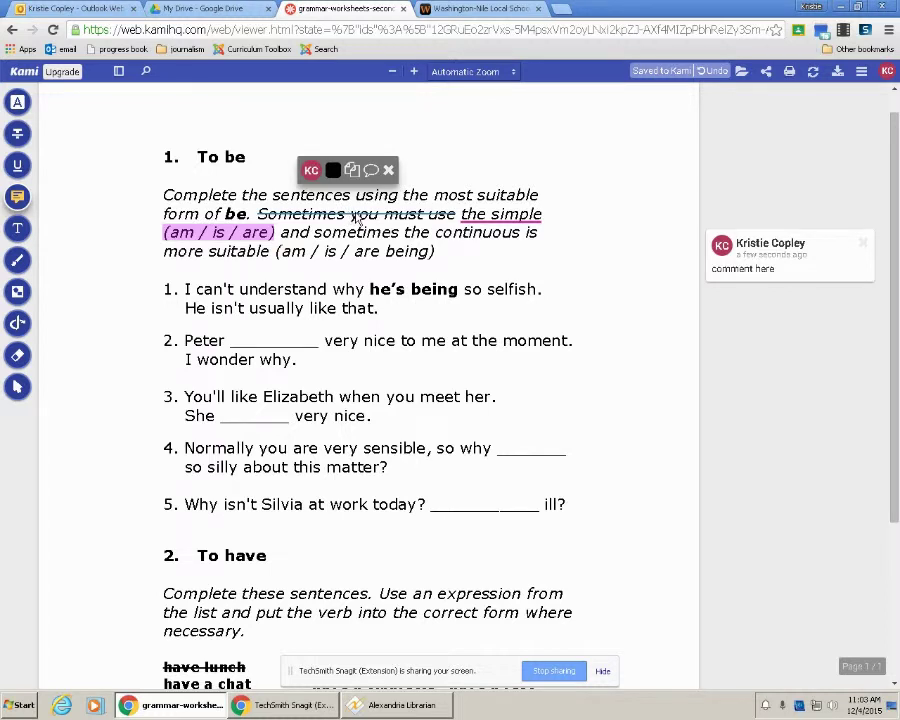
left_click(102, 204)
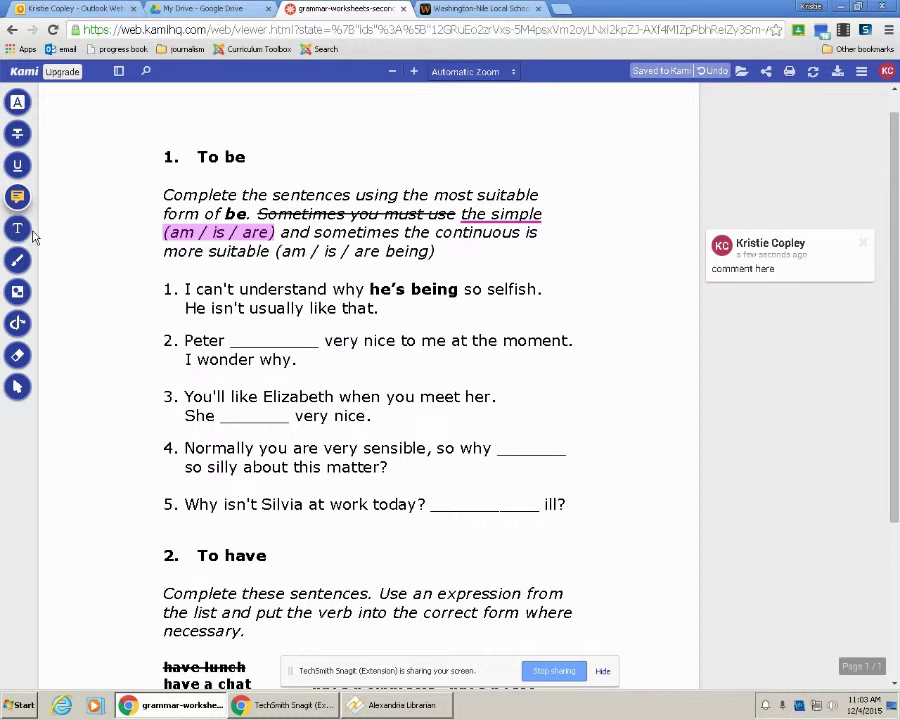
- Switch to adding text and examine the text colour choices and the custom colour palette editor without changing the palette
mouse_move(28, 228)
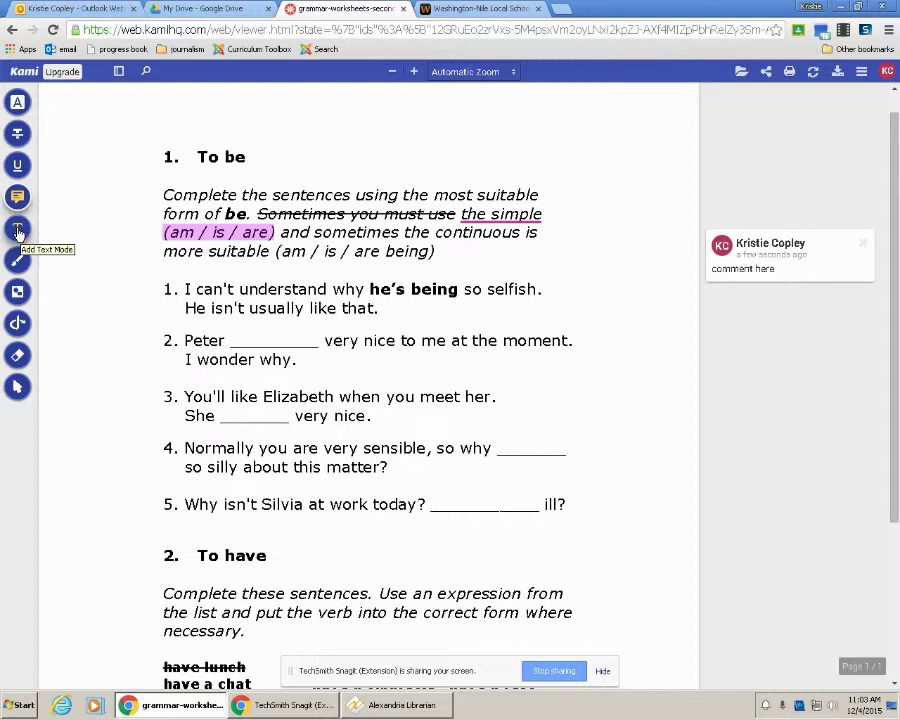
left_click(17, 230)
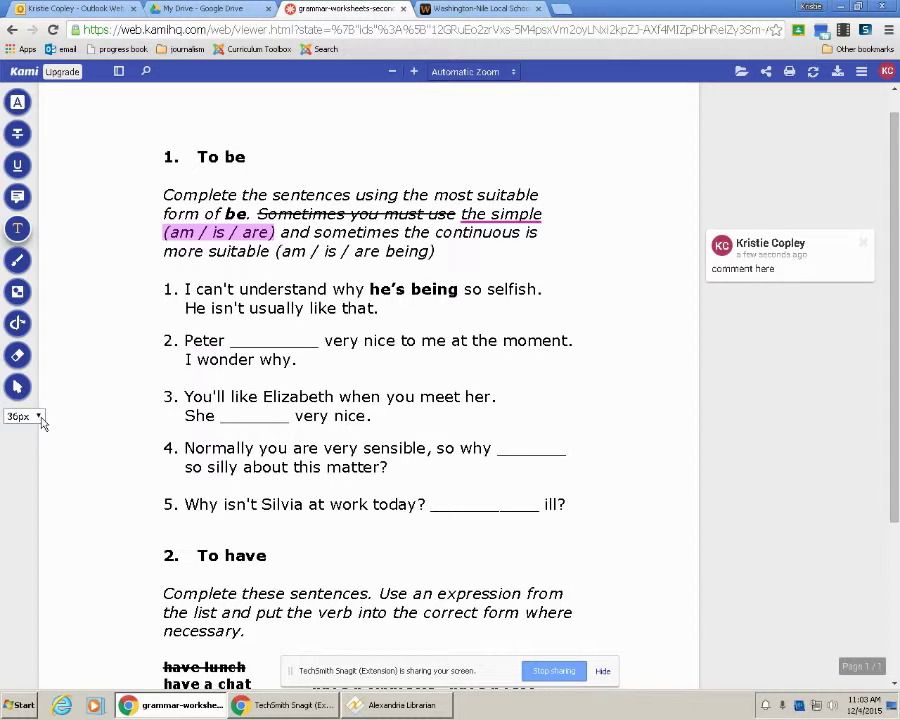
mouse_move(20, 236)
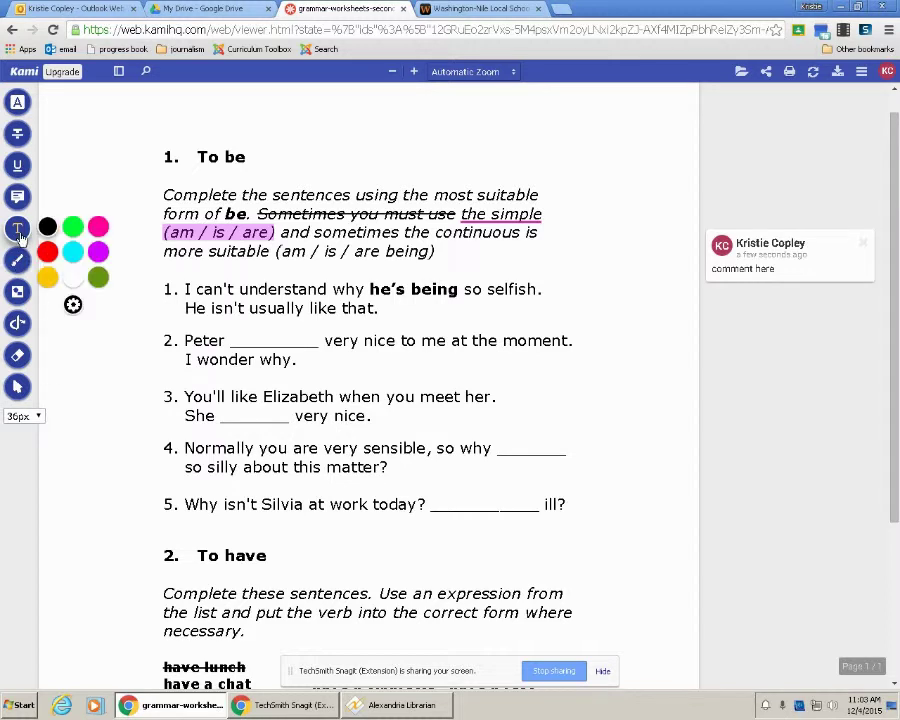
left_click(73, 306)
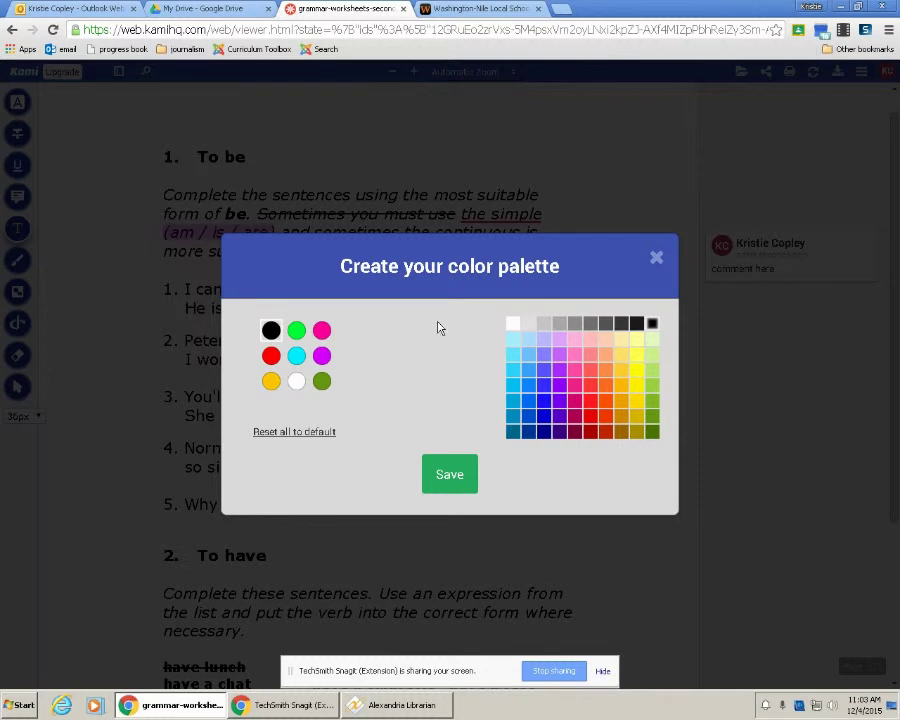
left_click(656, 261)
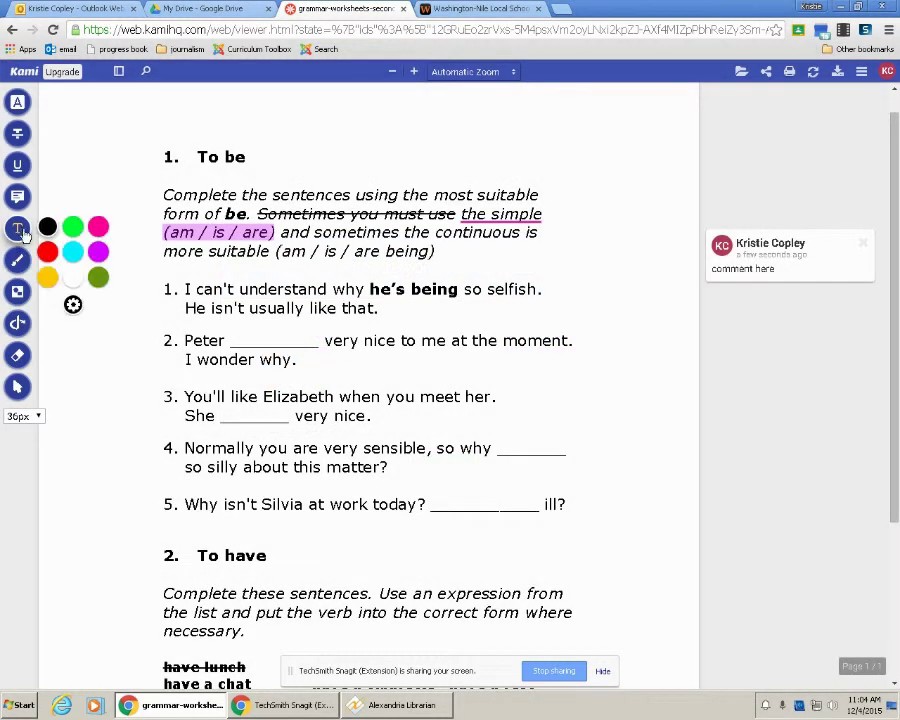
left_click(234, 238)
left_click(77, 234)
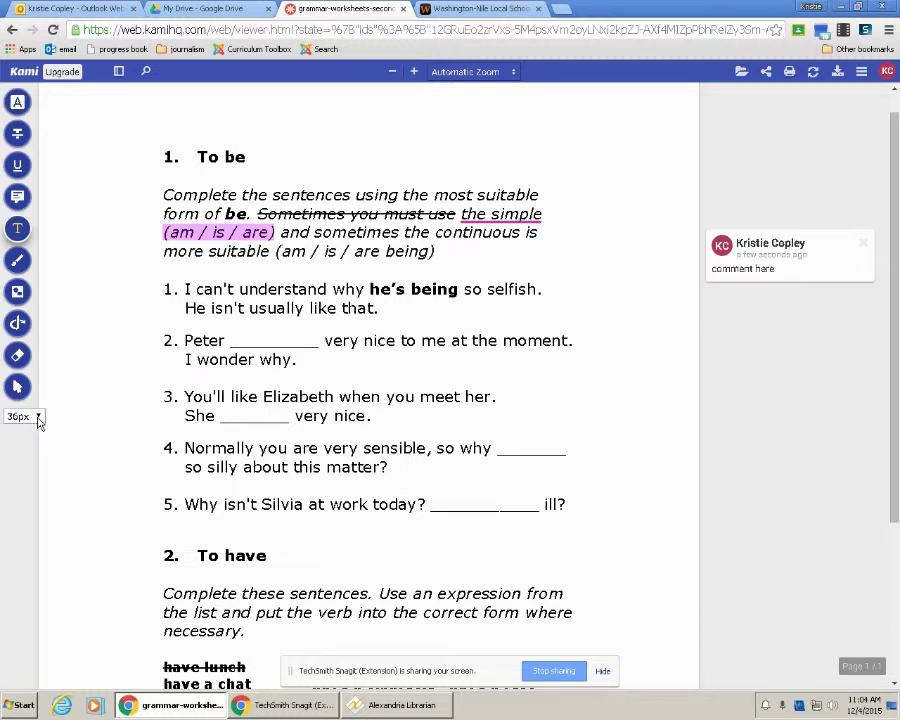
- Set the text size to 12px and add the answer "is being" on the blank in sentence 2
left_click(38, 418)
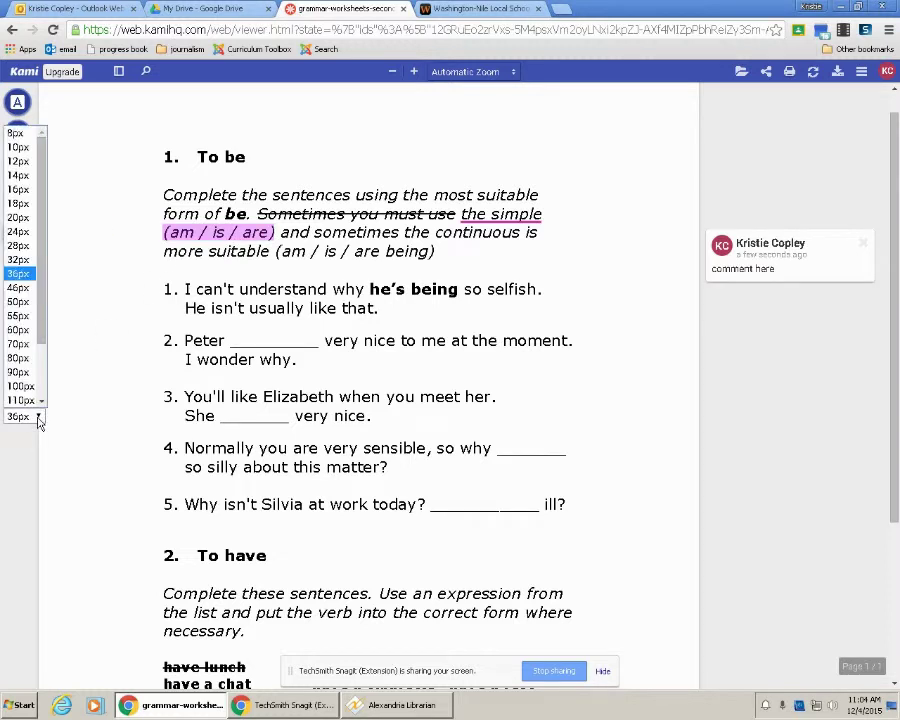
left_click(20, 161)
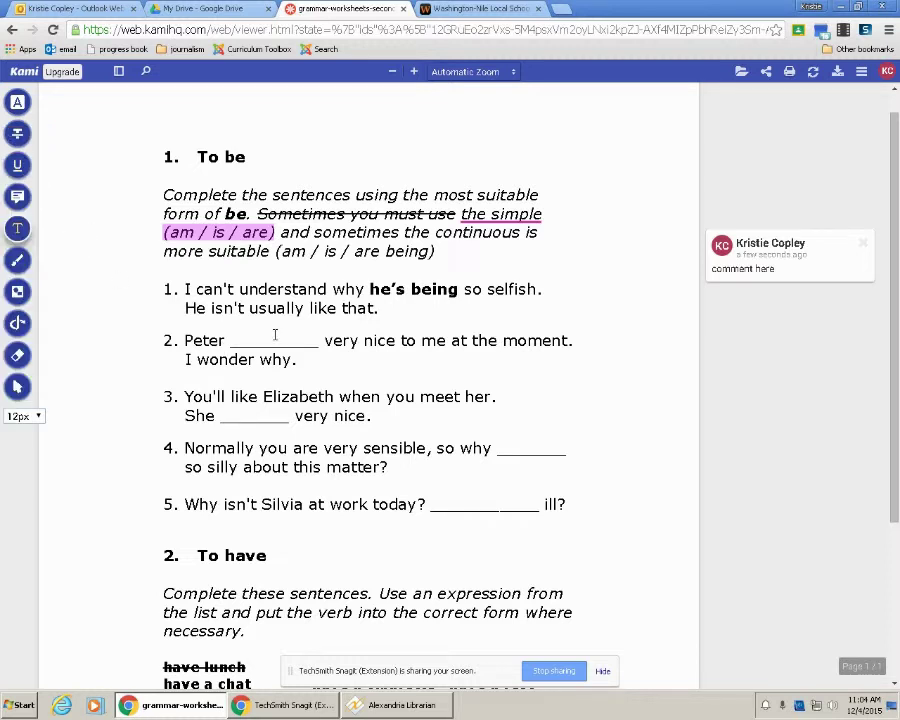
left_click(240, 336)
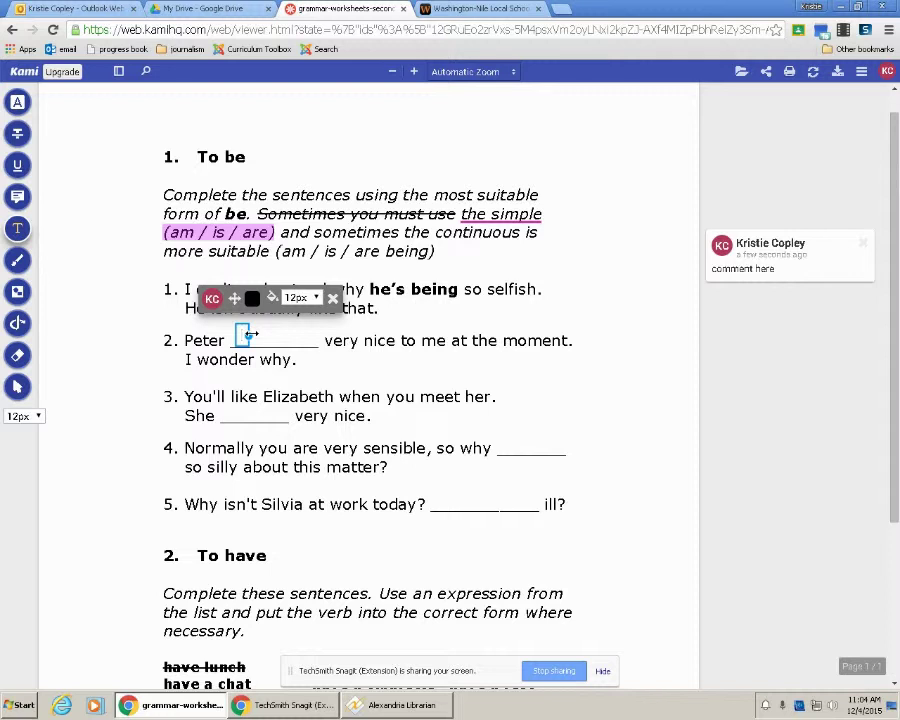
type("is being")
left_click(628, 433)
- Enlarge the "is being" answer to 14px, widen its text box to fit one line, and reposition it on sentence 2's blank
left_click(259, 337)
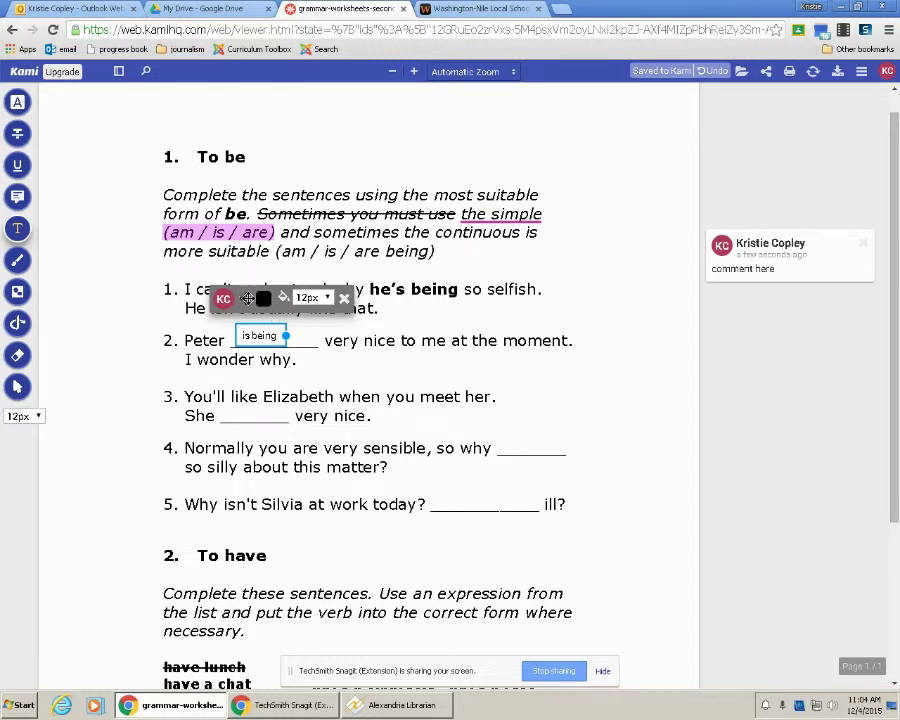
left_click_drag(244, 297, 259, 303)
left_click(334, 309)
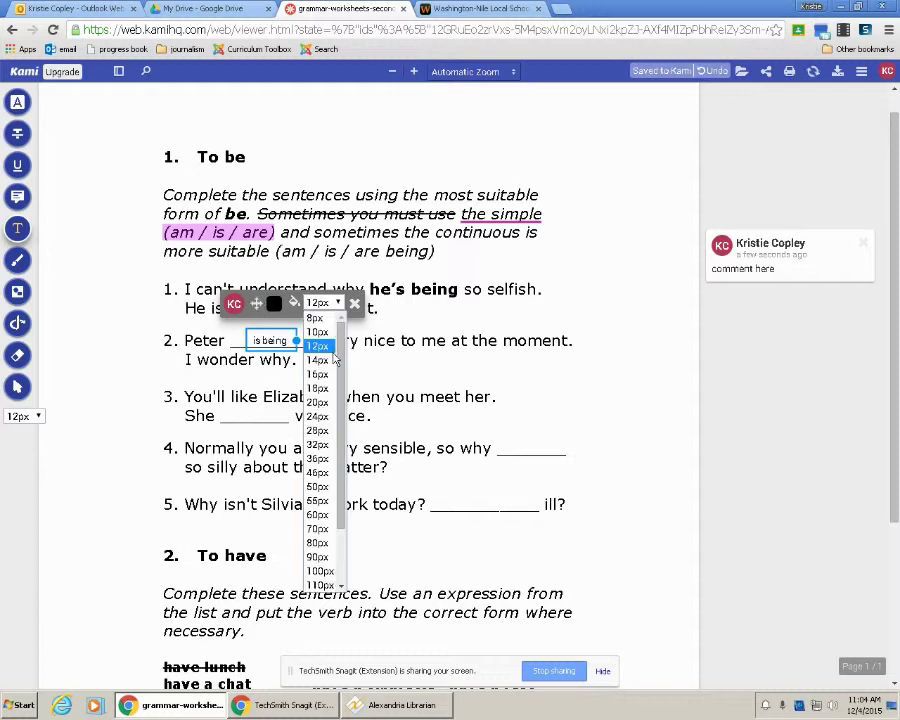
left_click(316, 345)
left_click(295, 345)
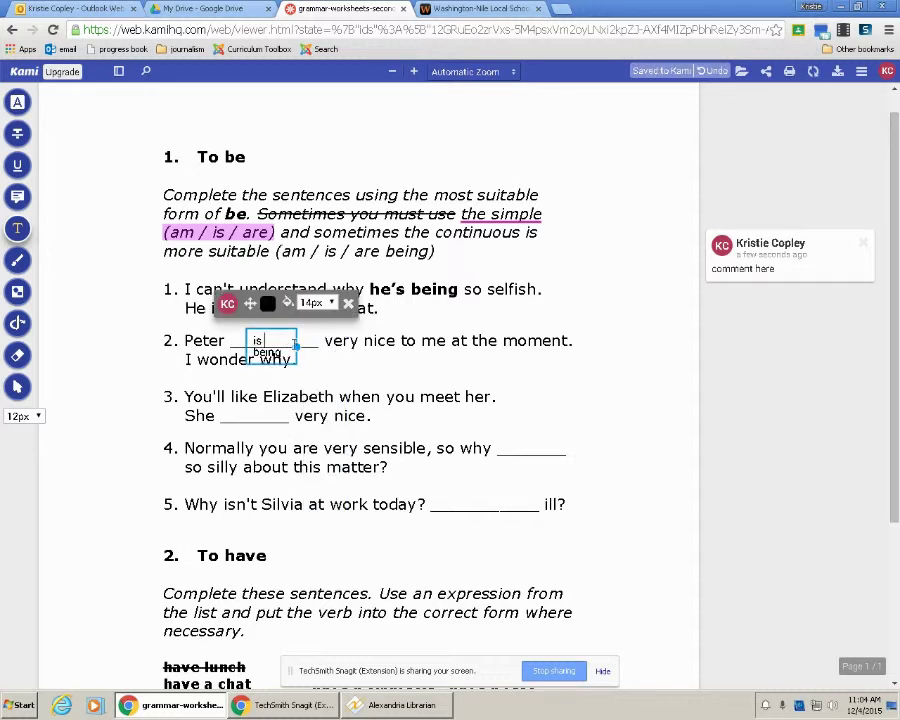
left_click_drag(294, 345, 316, 341)
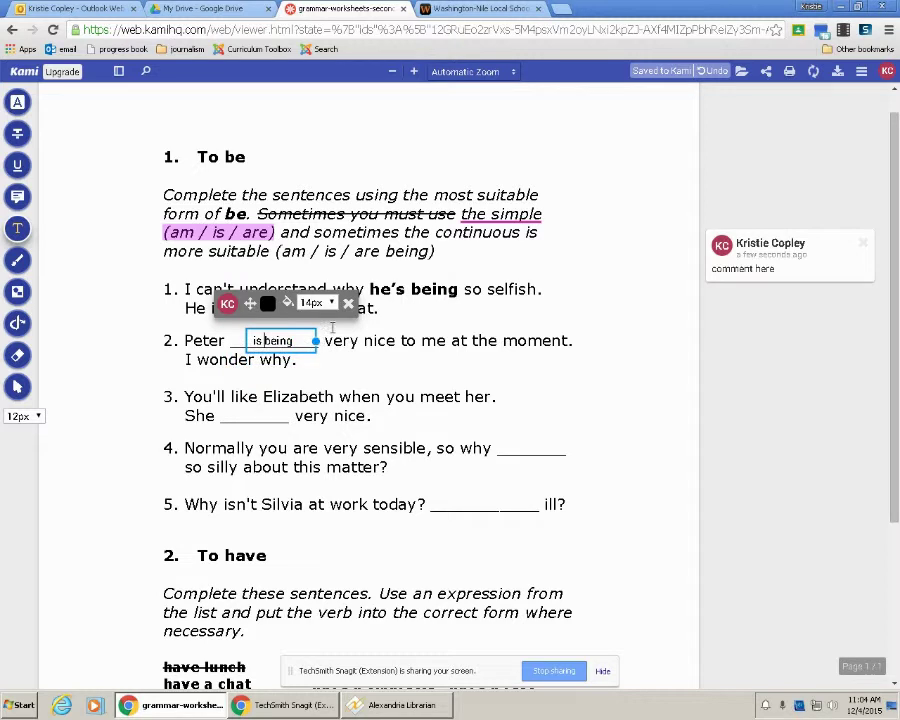
left_click_drag(247, 303, 240, 303)
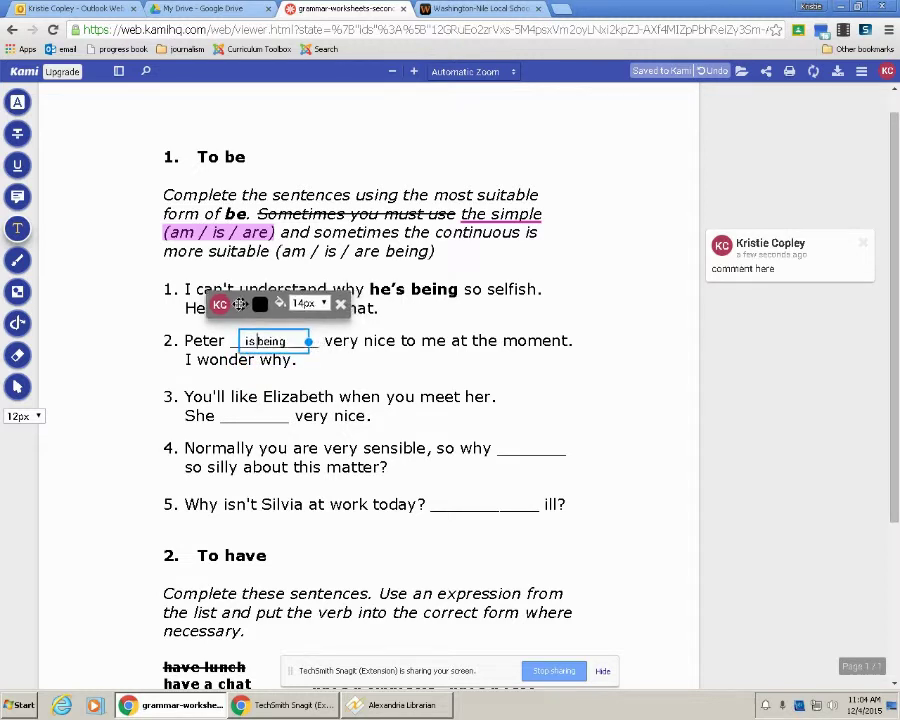
- Change the colour of the "is being" answer in sentence 2 to red
left_click(270, 340)
left_click(255, 303)
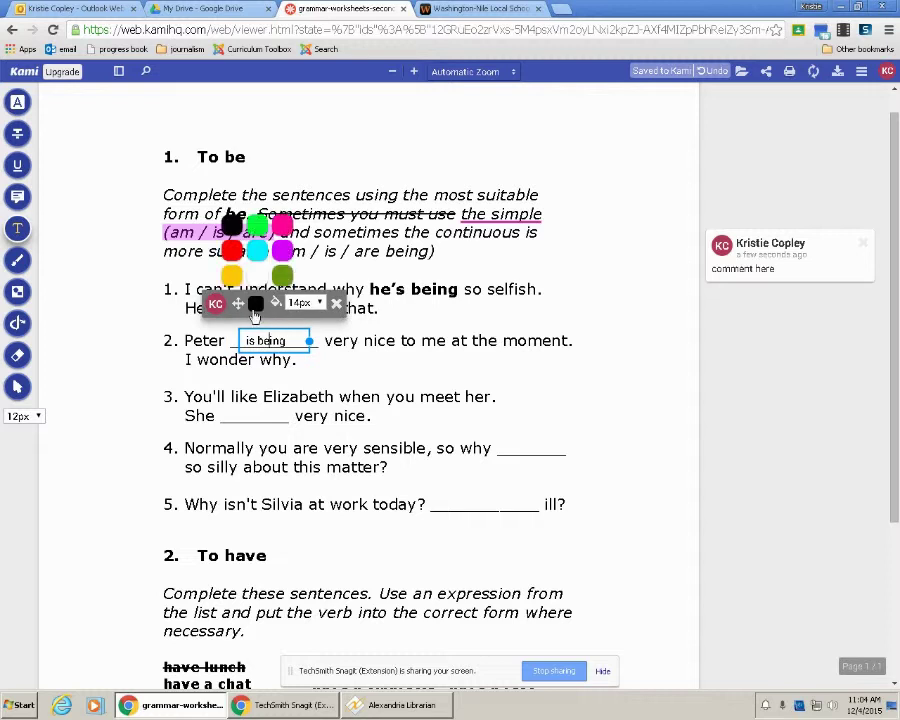
left_click(232, 250)
left_click(664, 450)
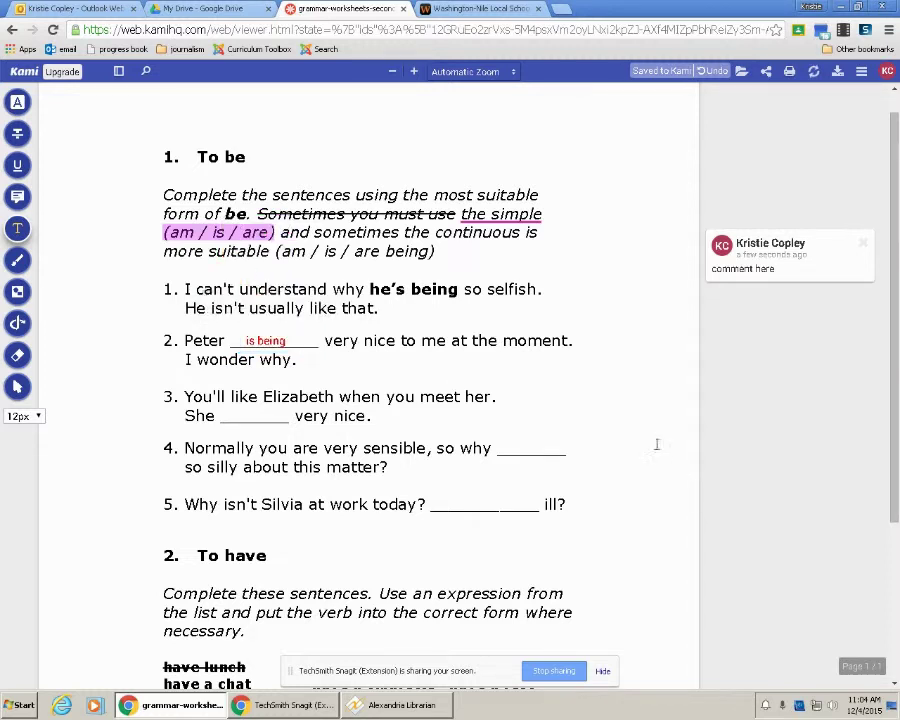
left_click(610, 410)
- Add the answer "is" in 12px black text to sentence 3 and centre it on the blank line
left_click(231, 415)
left_click(240, 413)
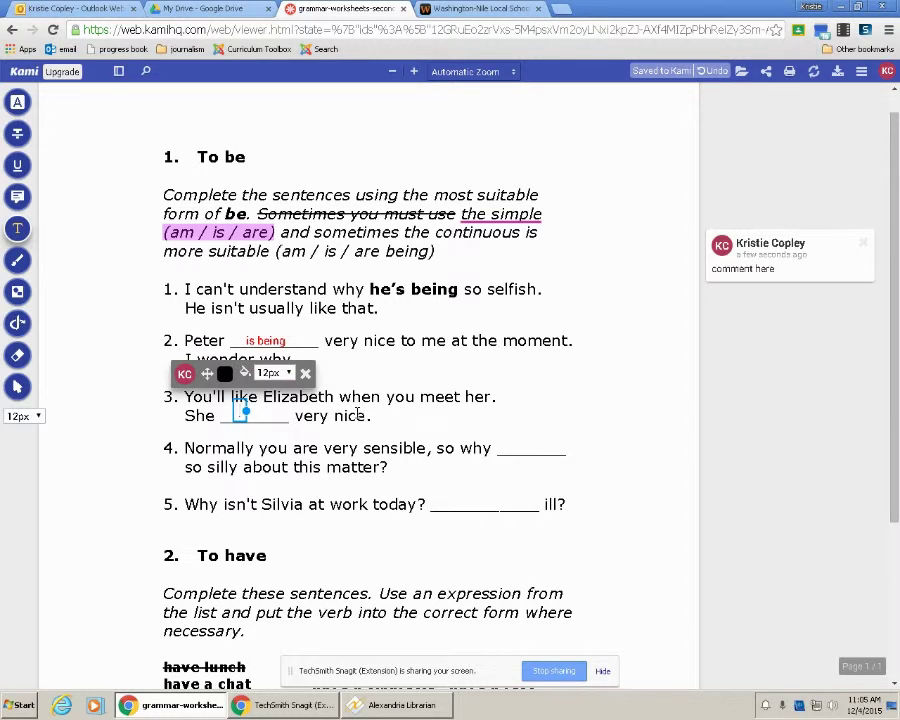
type("is")
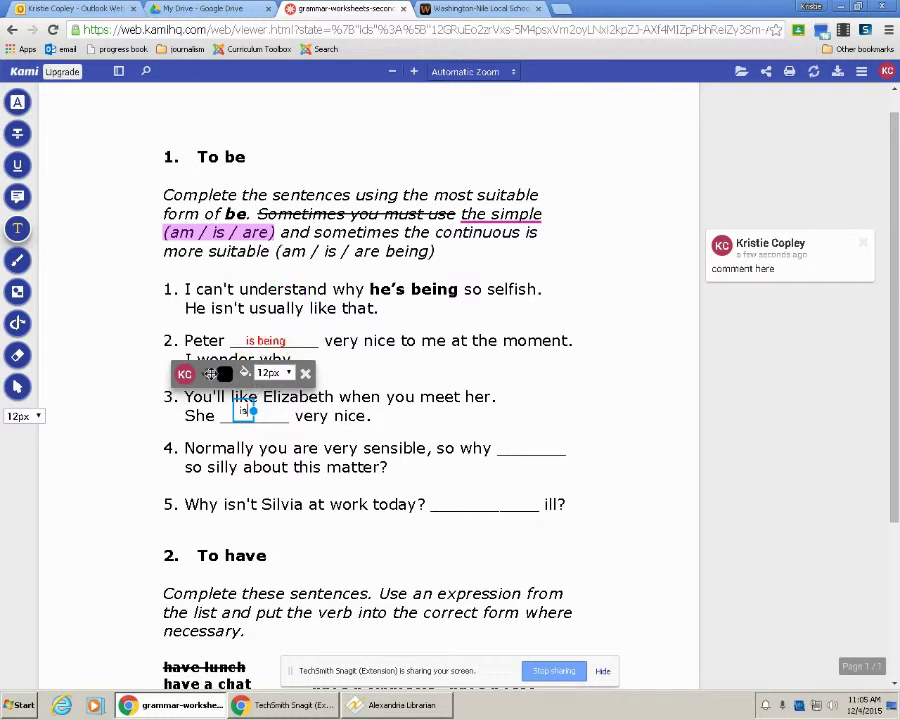
left_click_drag(206, 373, 216, 378)
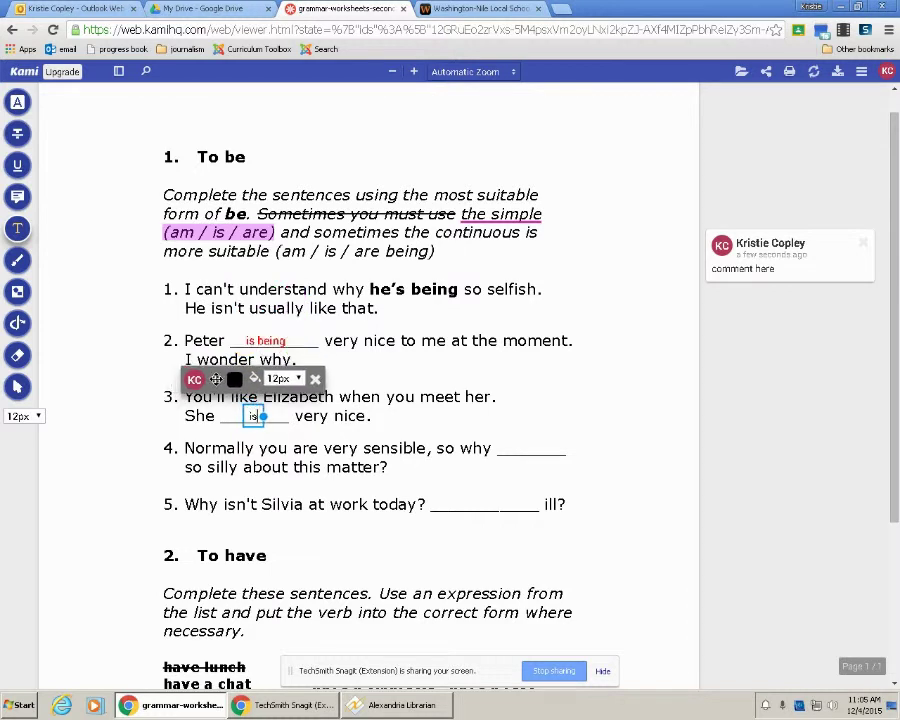
left_click(631, 406)
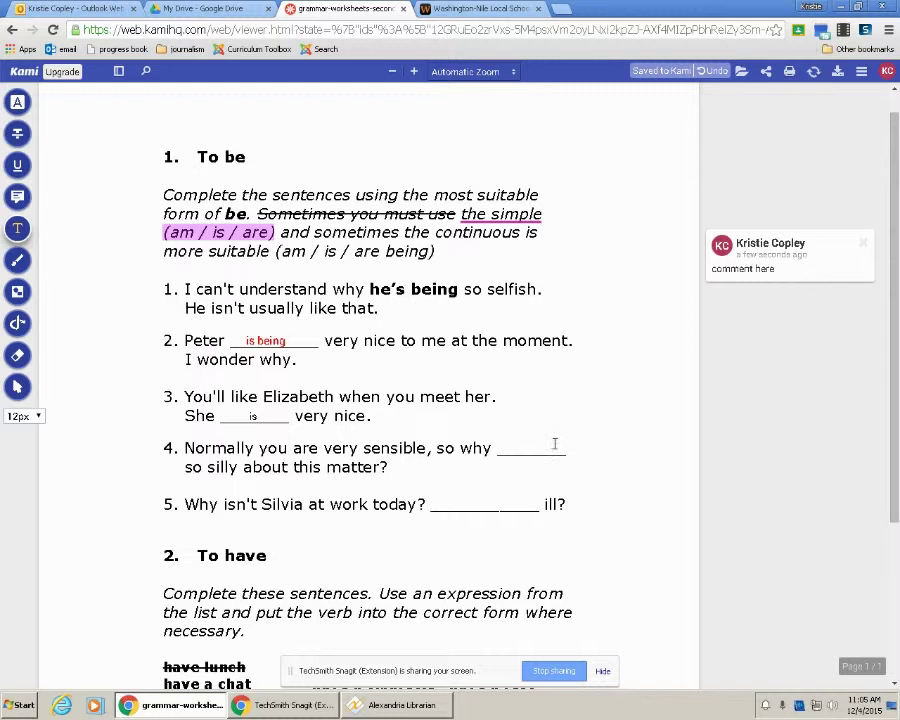
- Reselect the "is" answer in sentence 3 and check its text box and editing options
left_click(254, 416)
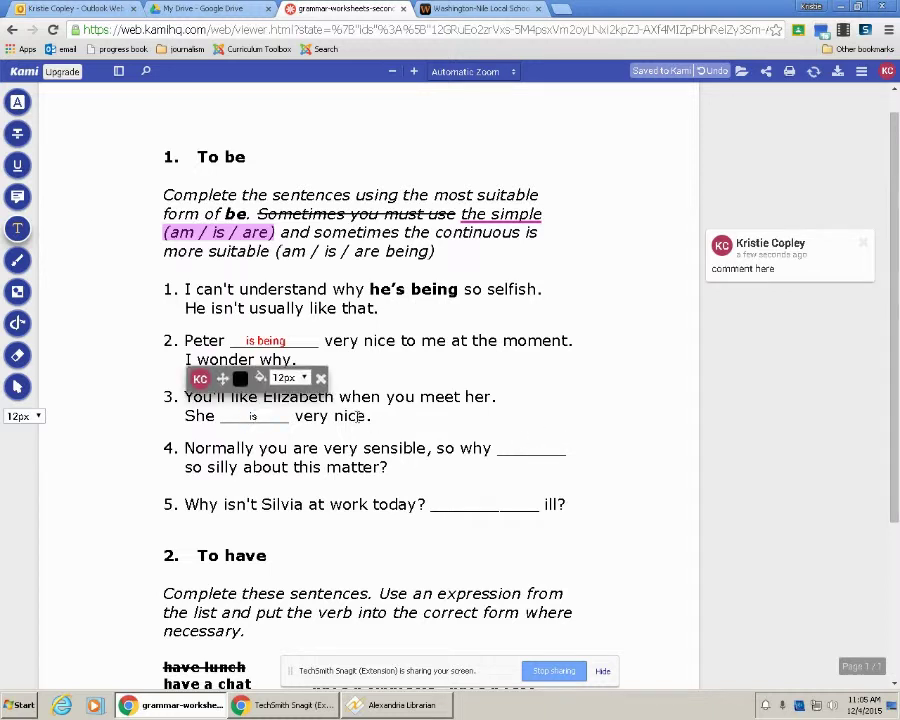
left_click(255, 418)
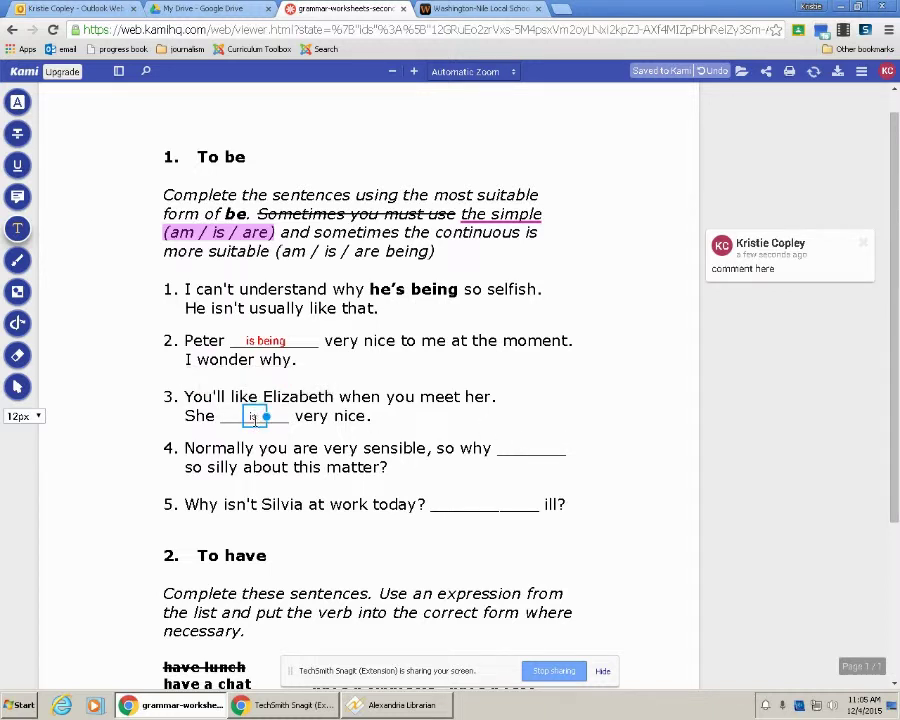
left_click(265, 418)
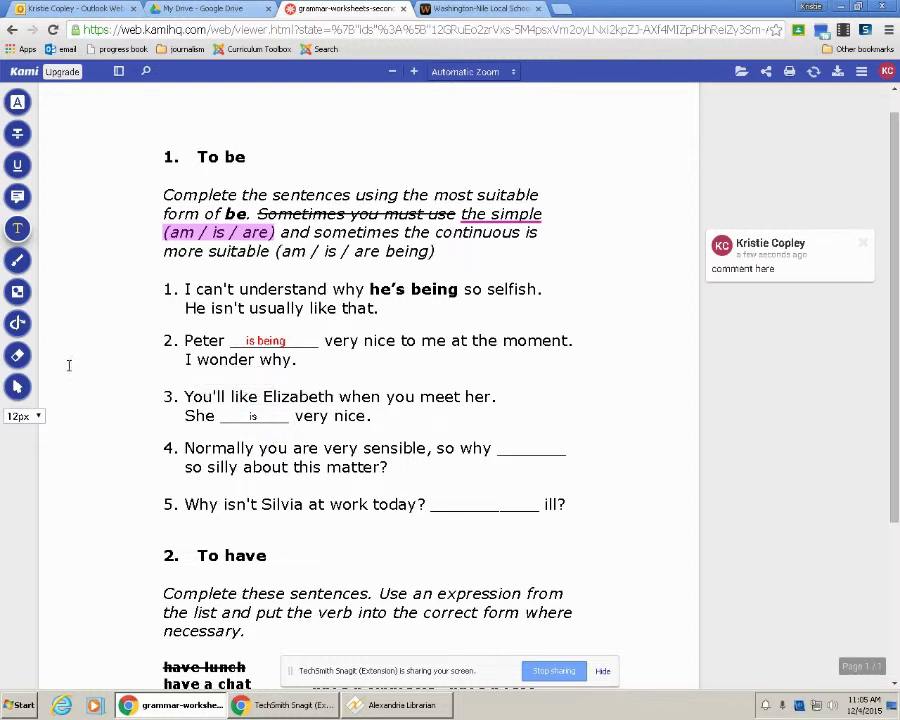
- Circle the heading "To be" with a freehand green 4px line, and erase the circle
left_click(17, 262)
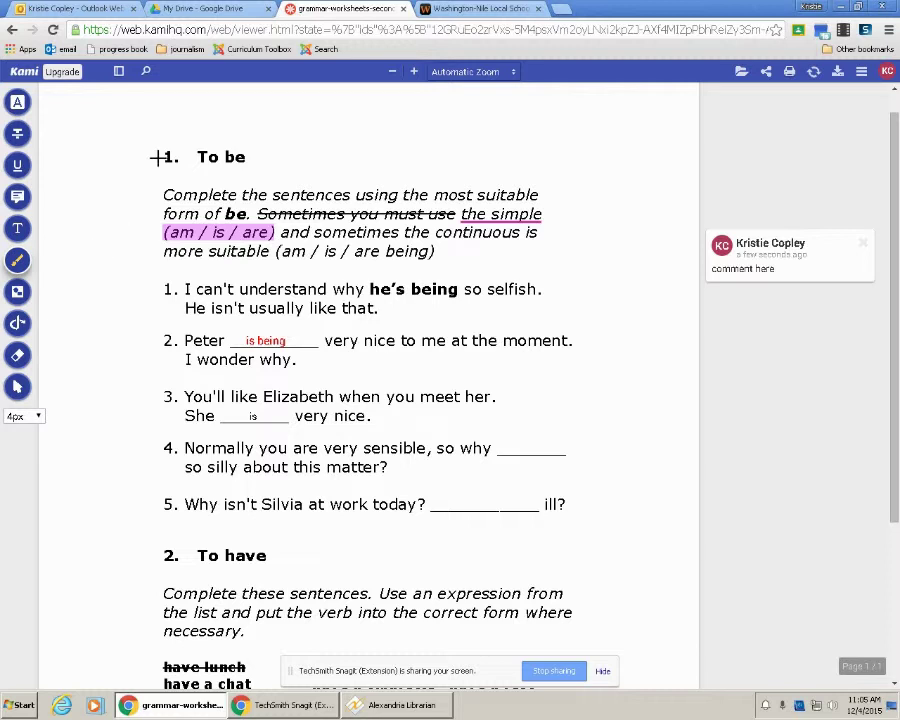
mouse_move(223, 136)
left_mouse_down()
mouse_move(190, 148)
mouse_move(197, 168)
mouse_move(245, 168)
mouse_move(239, 147)
mouse_move(213, 137)
left_mouse_up()
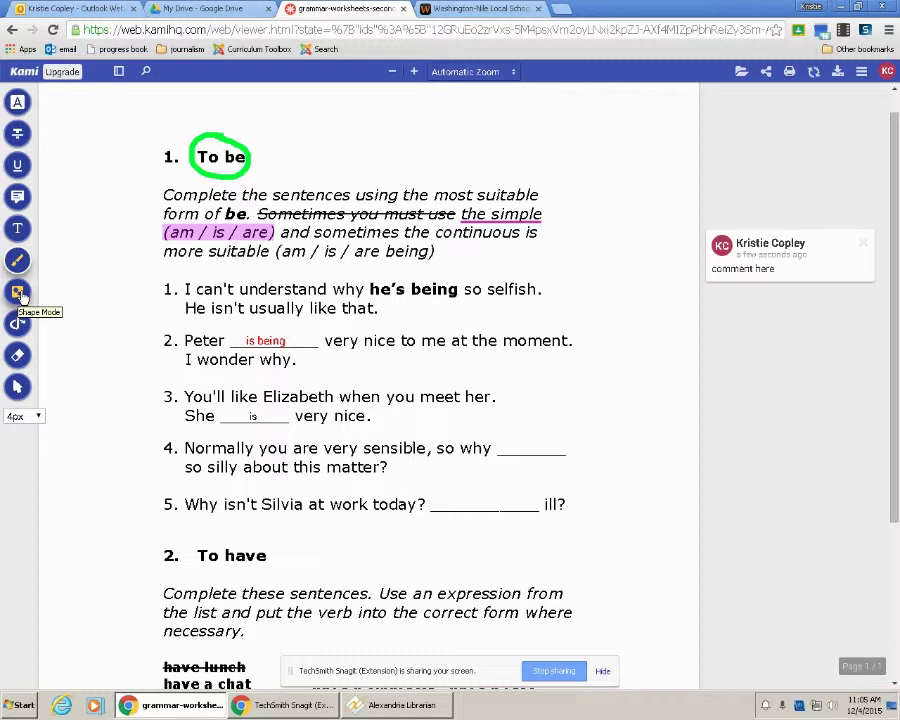
left_click(17, 358)
mouse_move(190, 156)
left_mouse_down()
mouse_move(200, 160)
mouse_move(180, 160)
mouse_move(249, 133)
left_mouse_up()
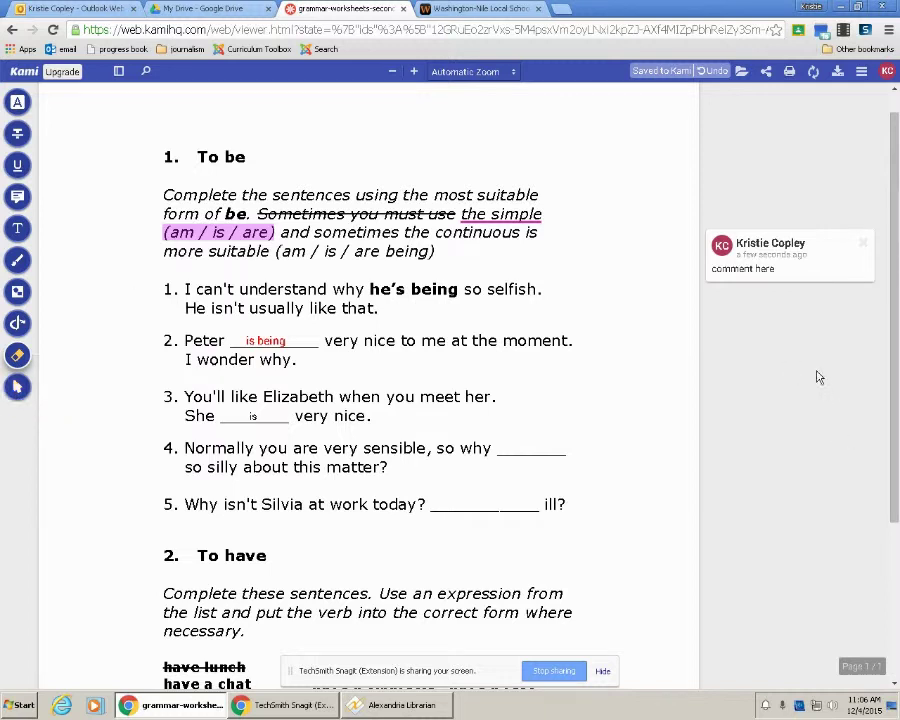
left_click(776, 268)
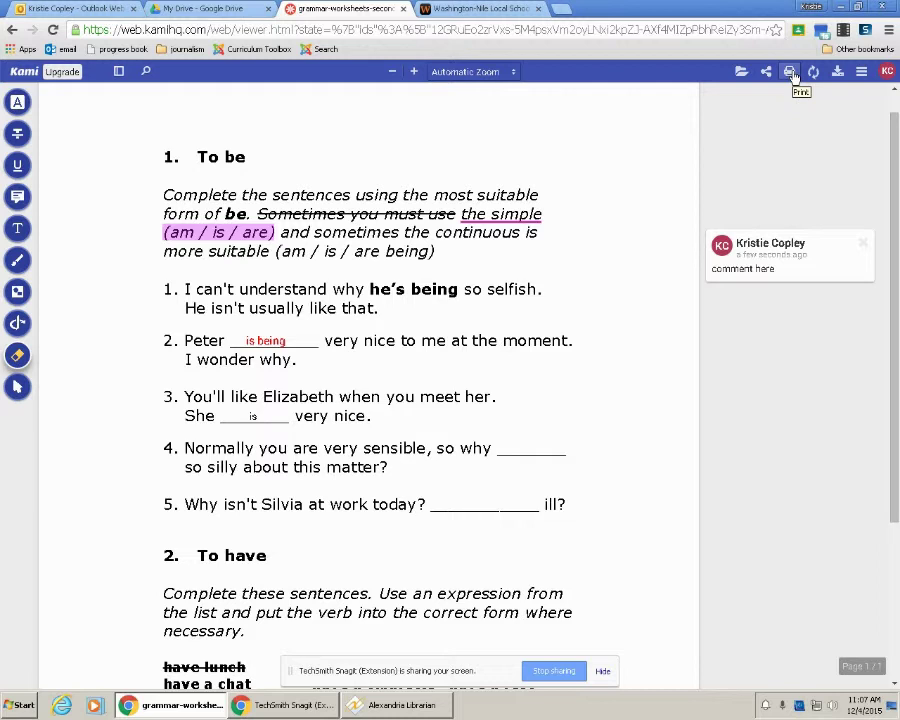
left_click(252, 341)
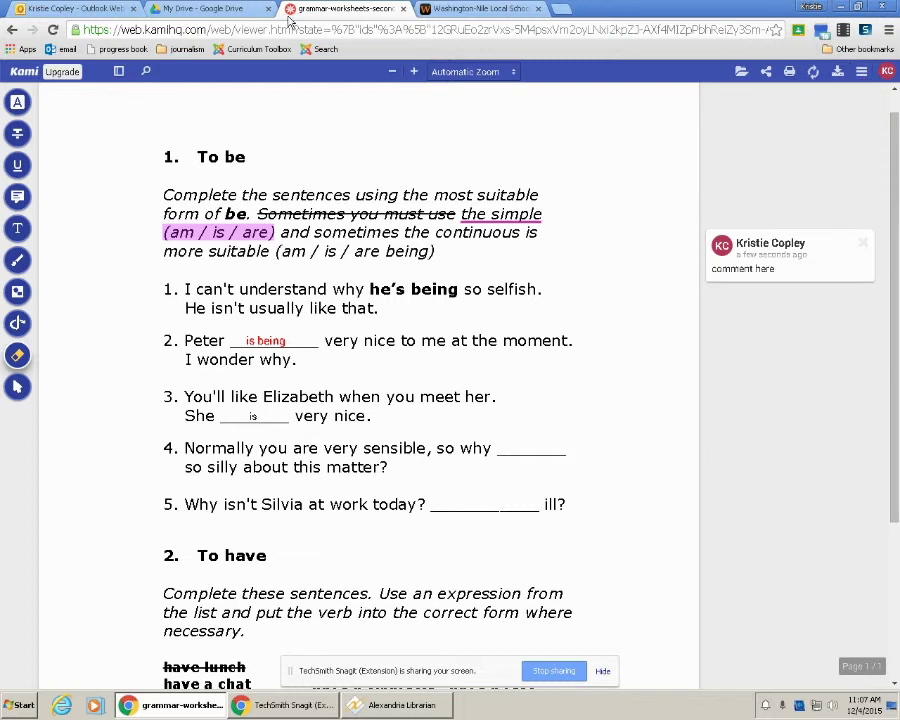
- Close the worksheet, reopen the grammar-worksheets PDF from My Drive in Kami, and review its saved annotations
left_click(404, 9)
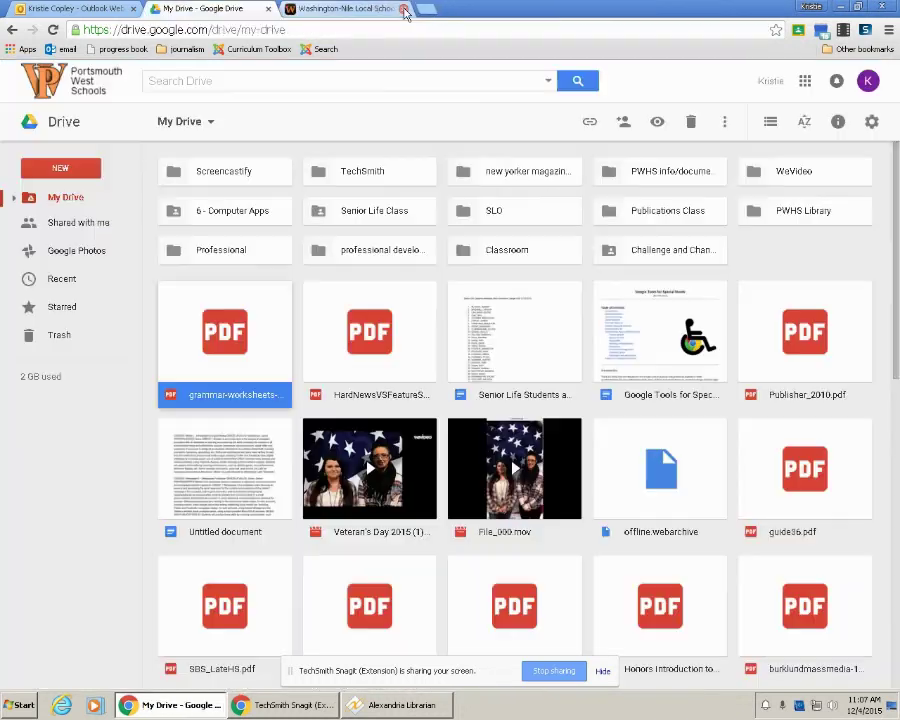
left_click(150, 405)
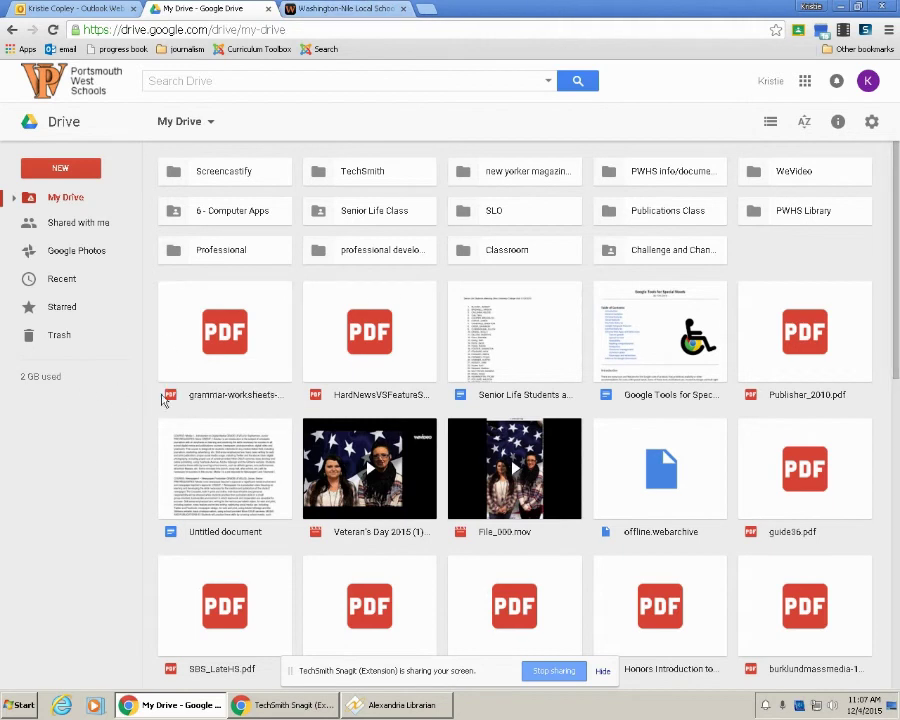
double_click(240, 348)
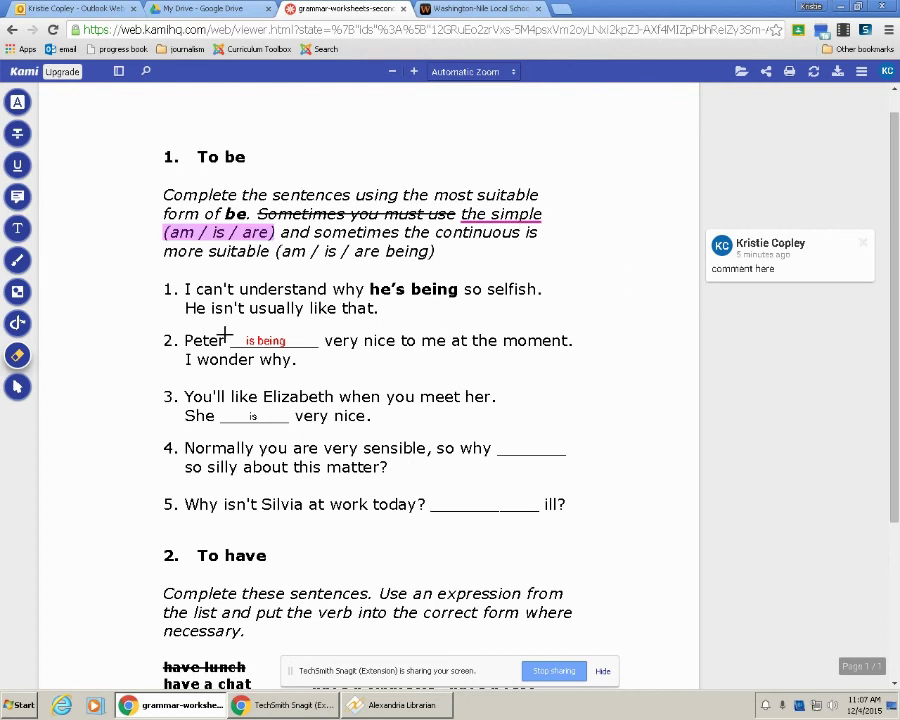
scroll(620, 338, "down", 1)
scroll(620, 340, "up", 1)
scroll(620, 340, "up", 1)
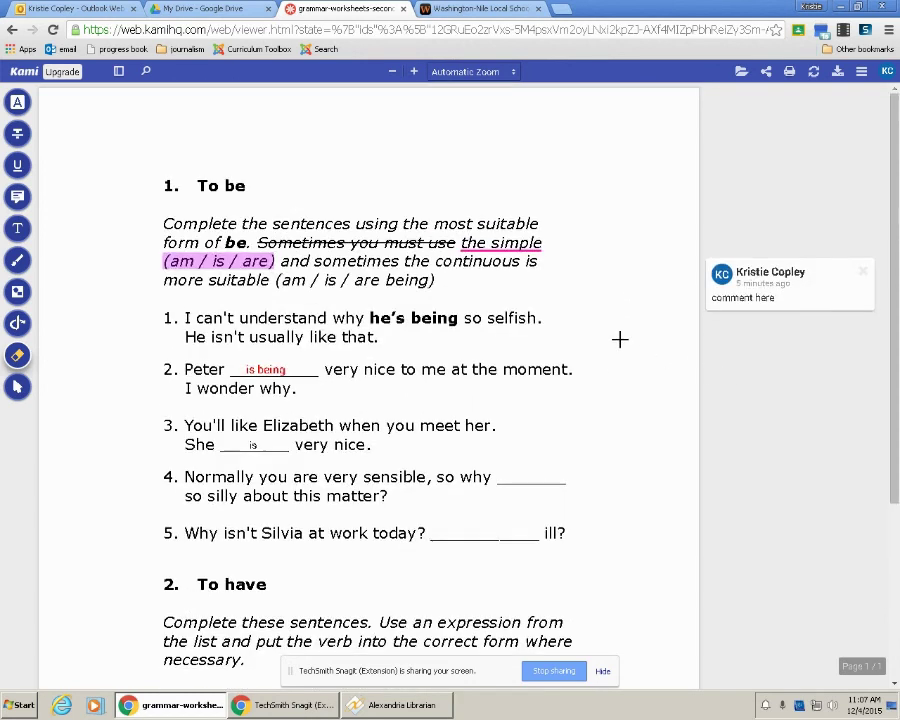